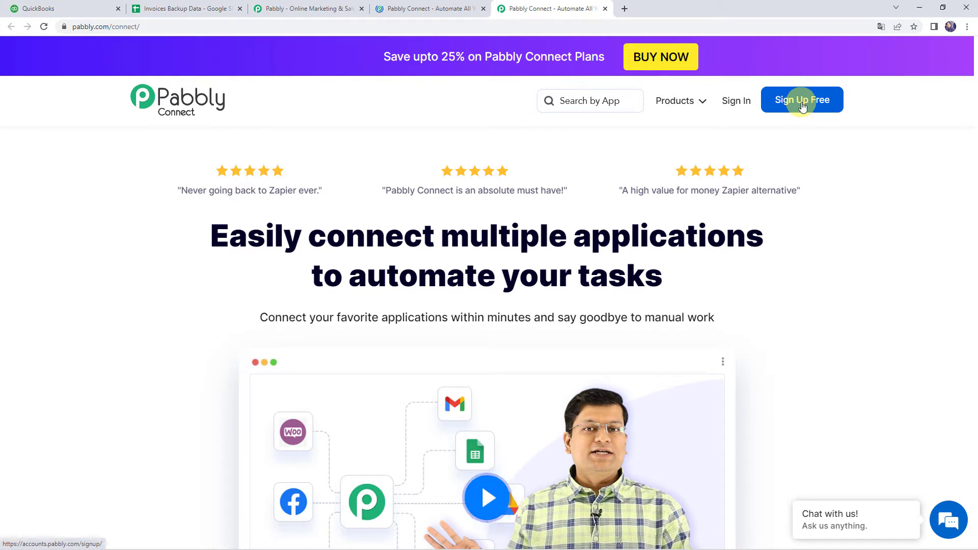
Sign in to the Pabbly account and access Pabbly Connect from the list of apps
click(732, 106)
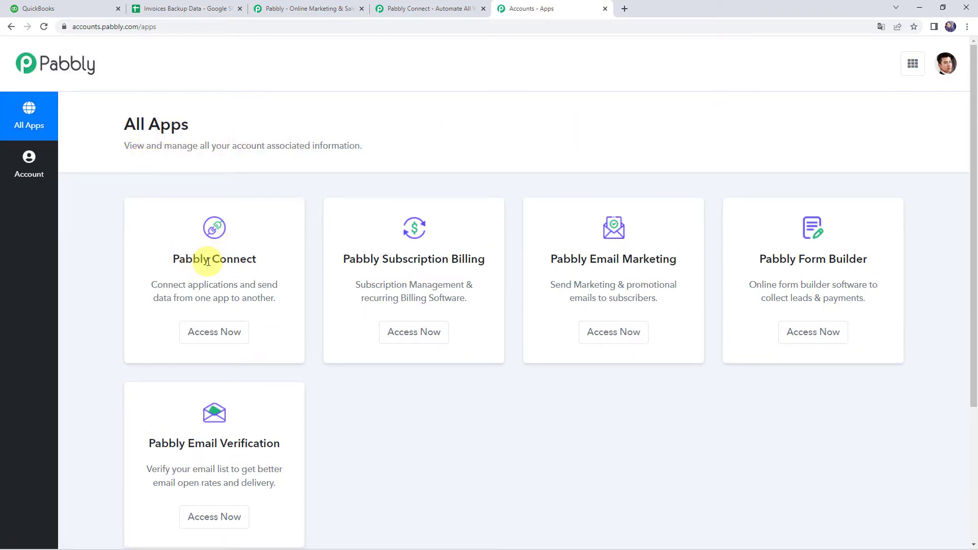
click(237, 337)
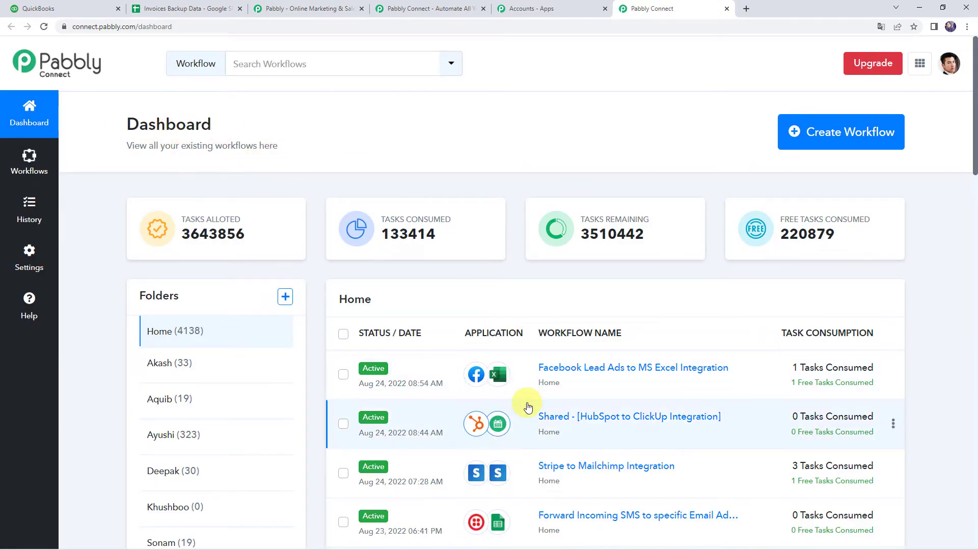
scroll(590, 403, down, 6)
scroll(561, 407, up, 6)
Create a new workflow named "QuickBooks to Google Sheets Integration"
click(818, 130)
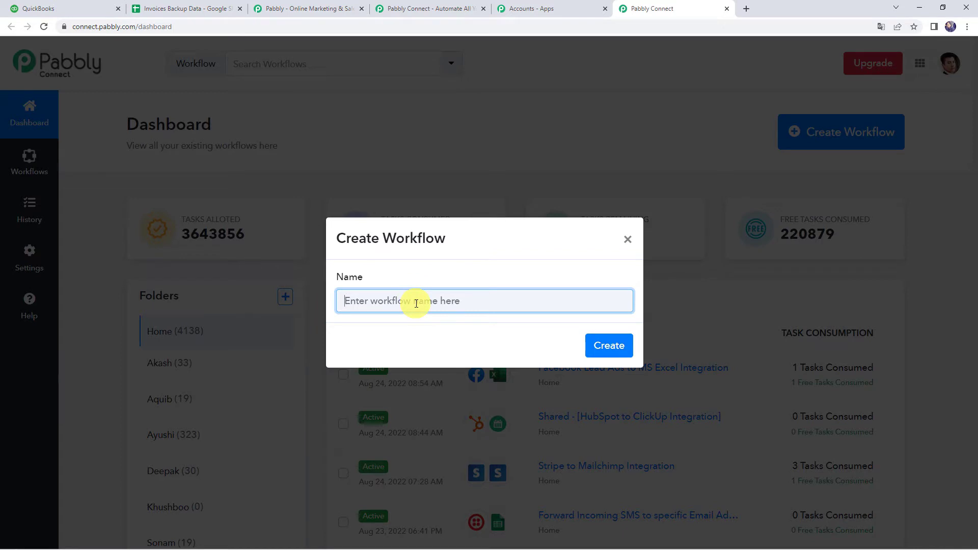
text(QuickBooks to Google Sheets Integration)
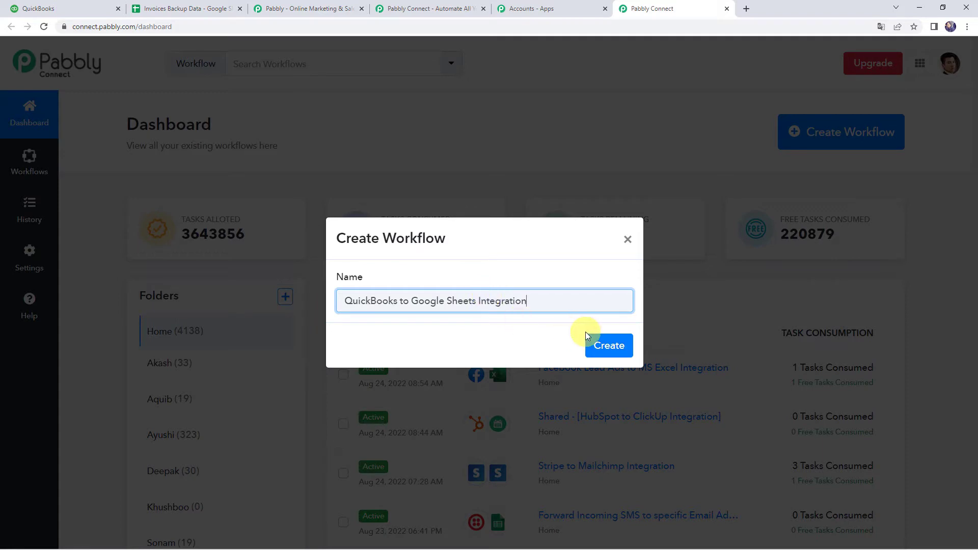
click(597, 344)
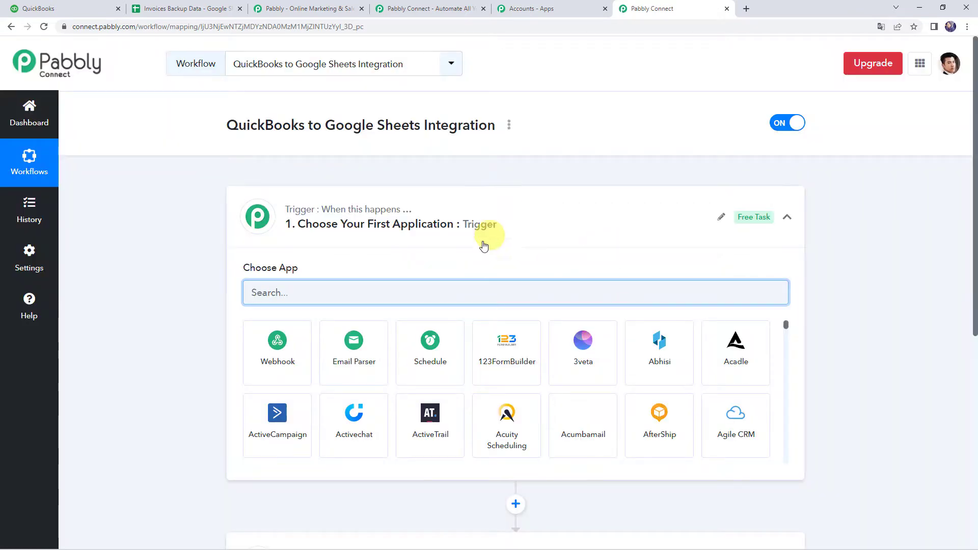
Set the workflow's trigger app to Quickbooks Online with New Invoice as the trigger event
click(493, 228)
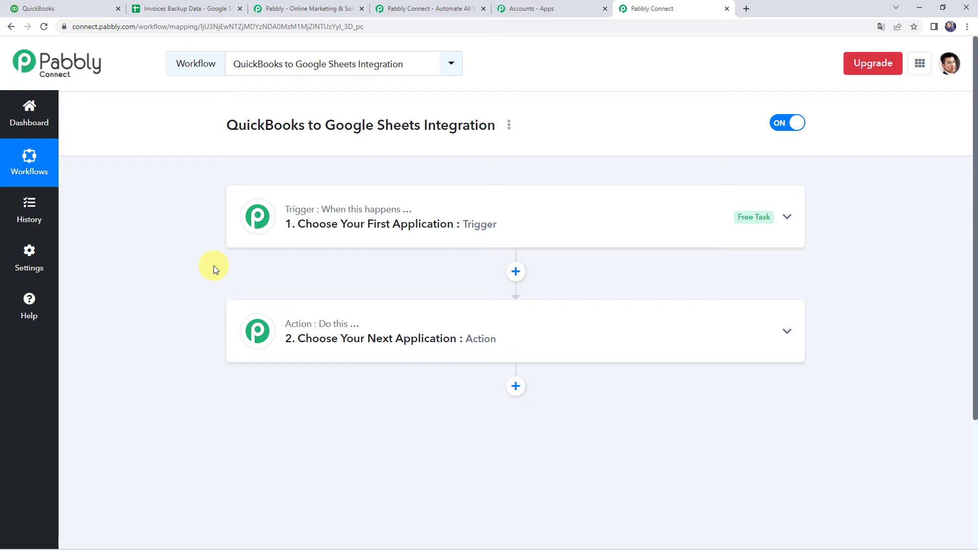
click(459, 215)
click(326, 287)
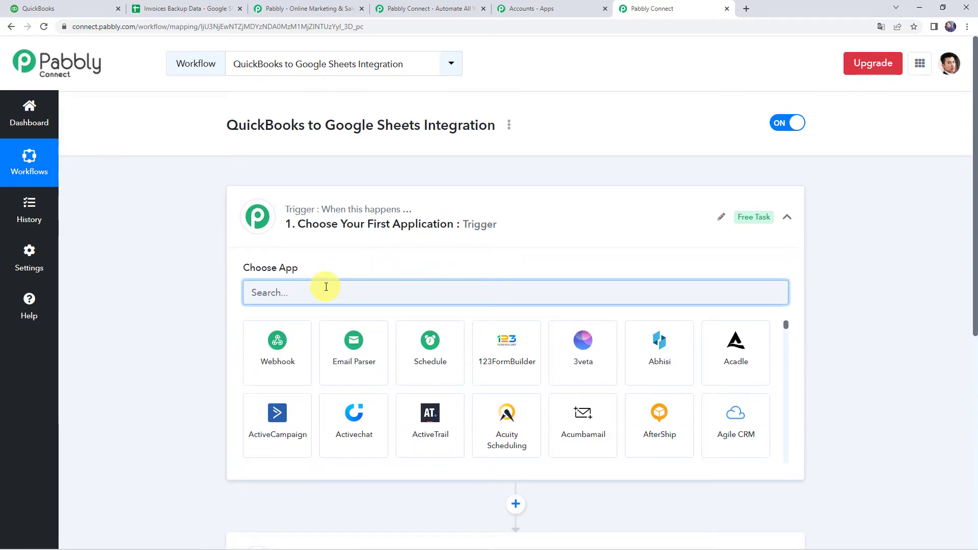
text(Quick)
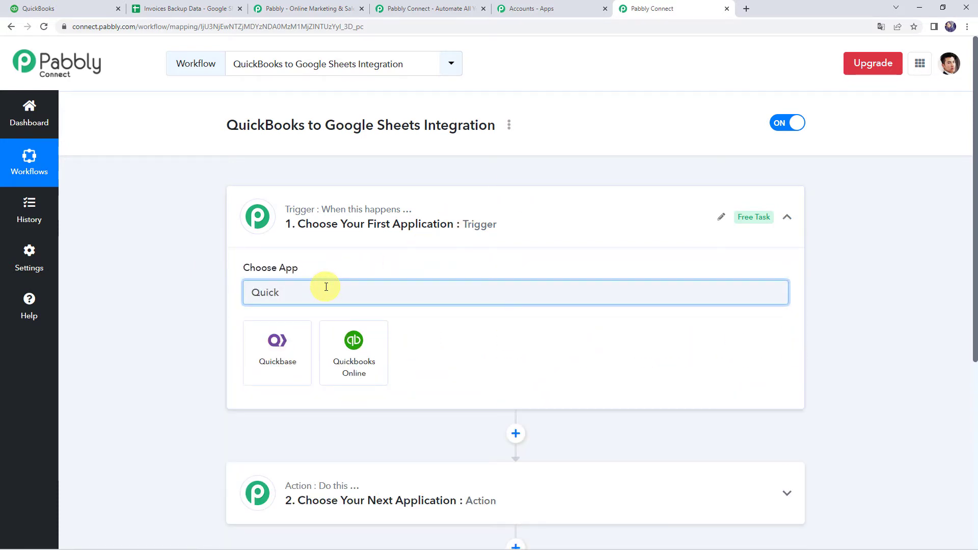
click(355, 351)
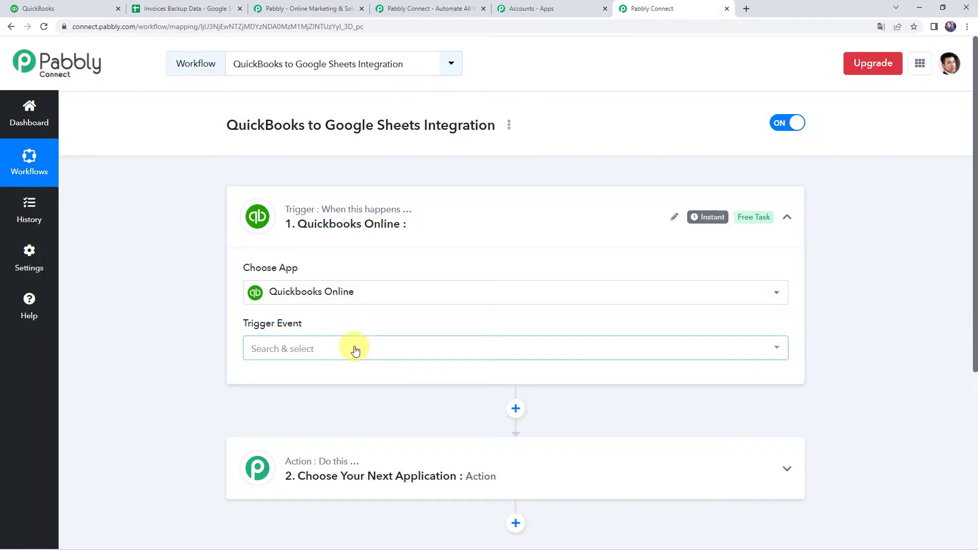
click(284, 349)
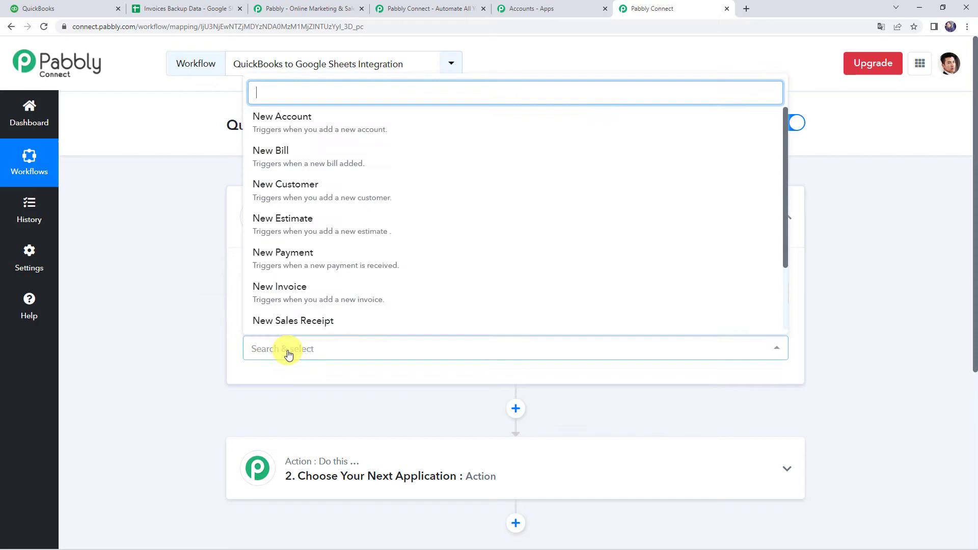
click(291, 295)
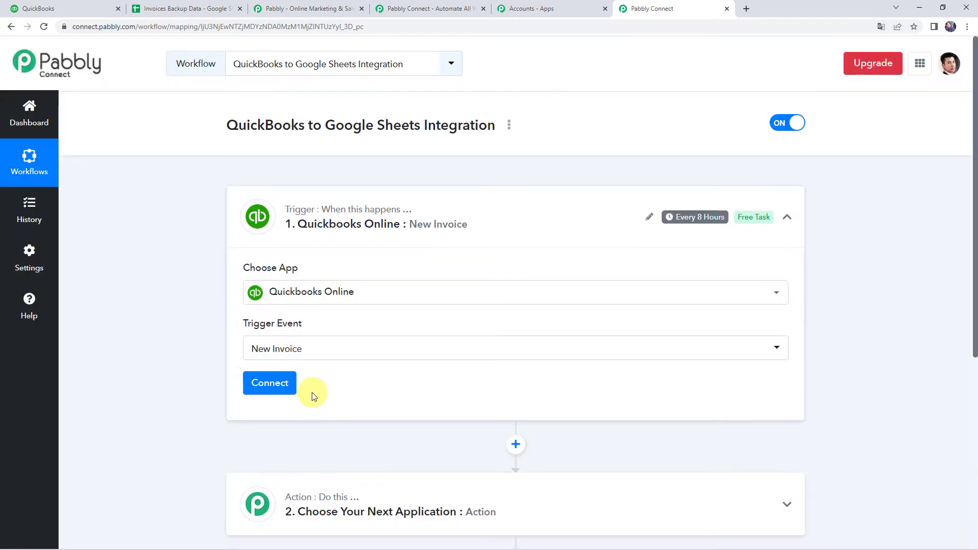
Add a new Quickbooks Online connection to the trigger and authorize the account
click(275, 385)
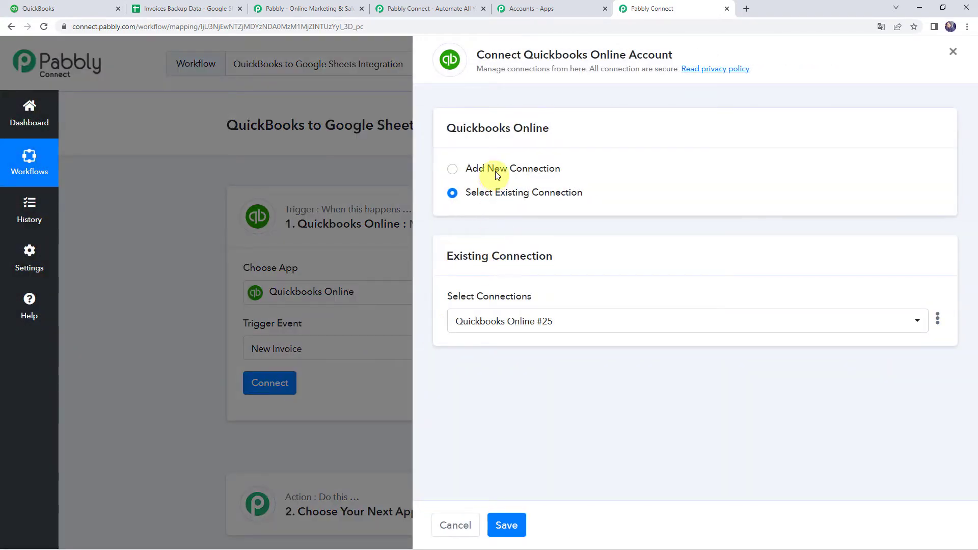
click(497, 172)
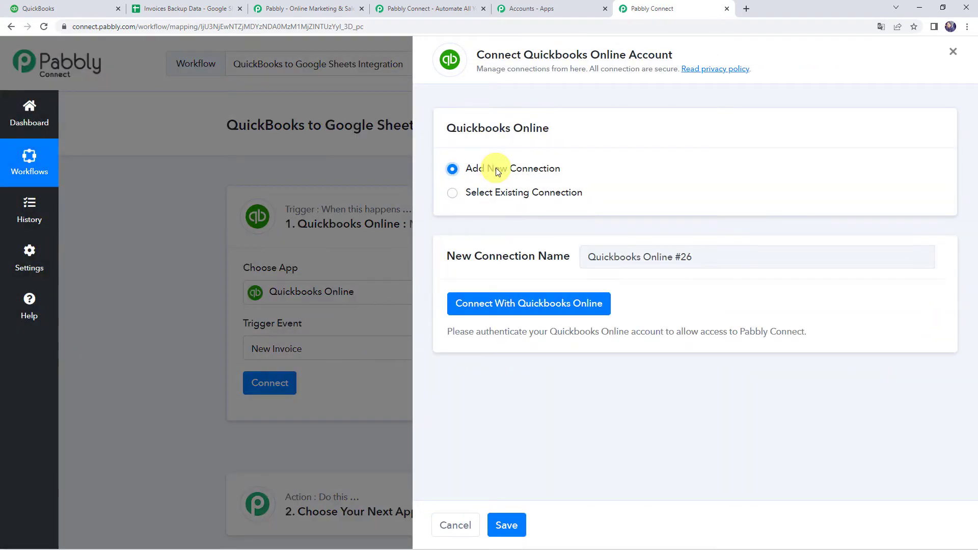
click(595, 305)
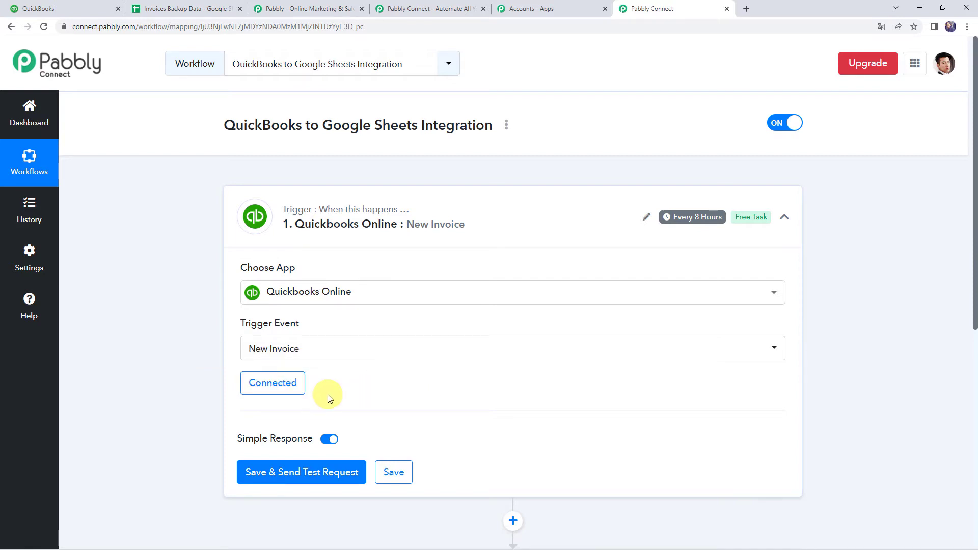
click(306, 472)
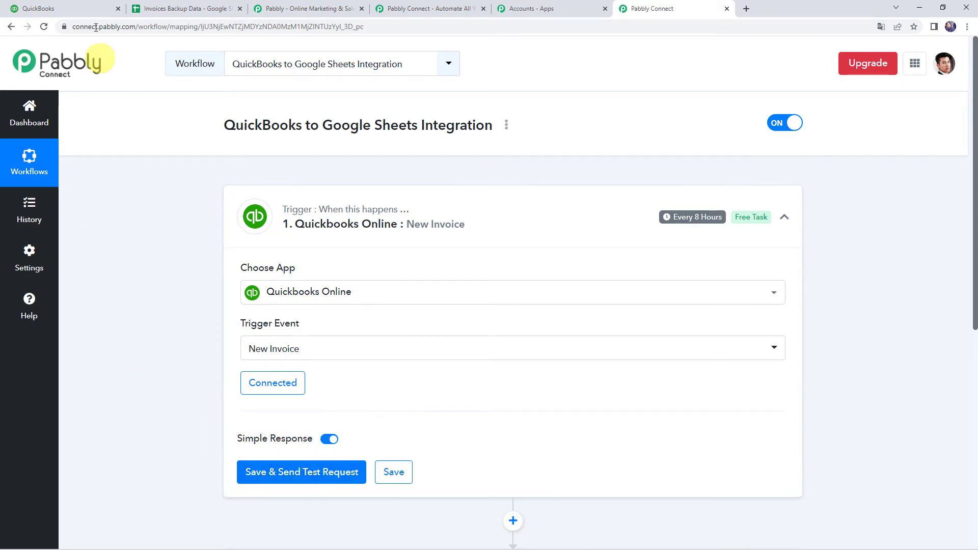
Switch to QuickBooks, go to the invoices under Get paid & pay, and start a new invoice
click(70, 9)
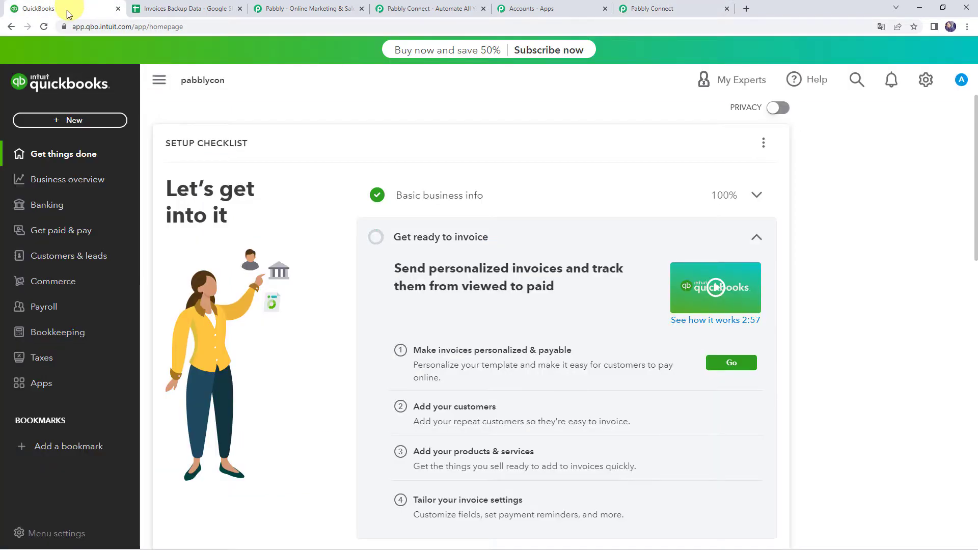
click(84, 240)
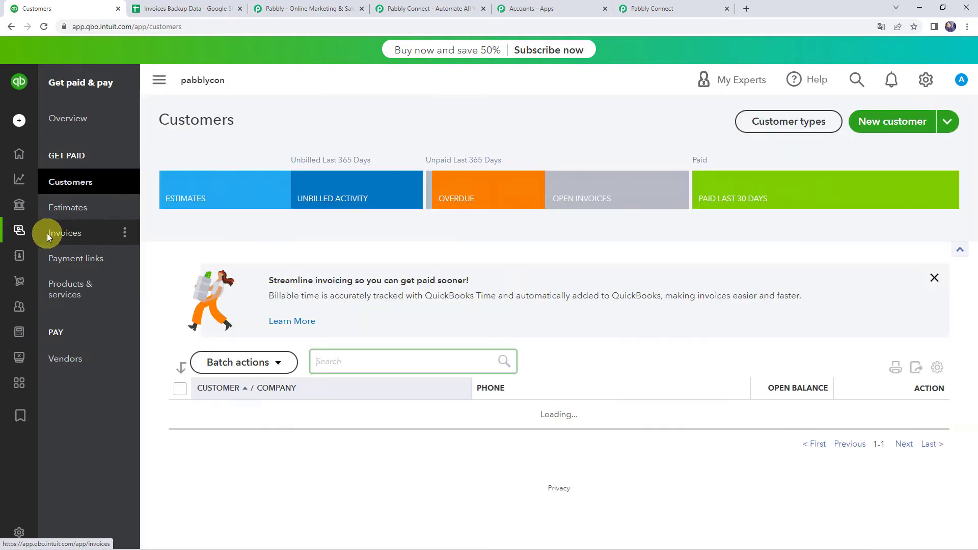
click(60, 234)
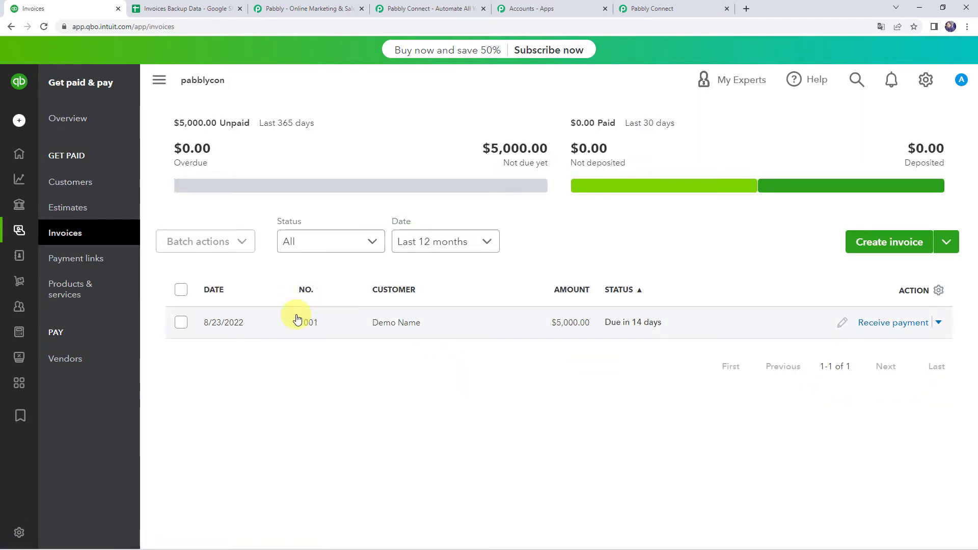
click(400, 290)
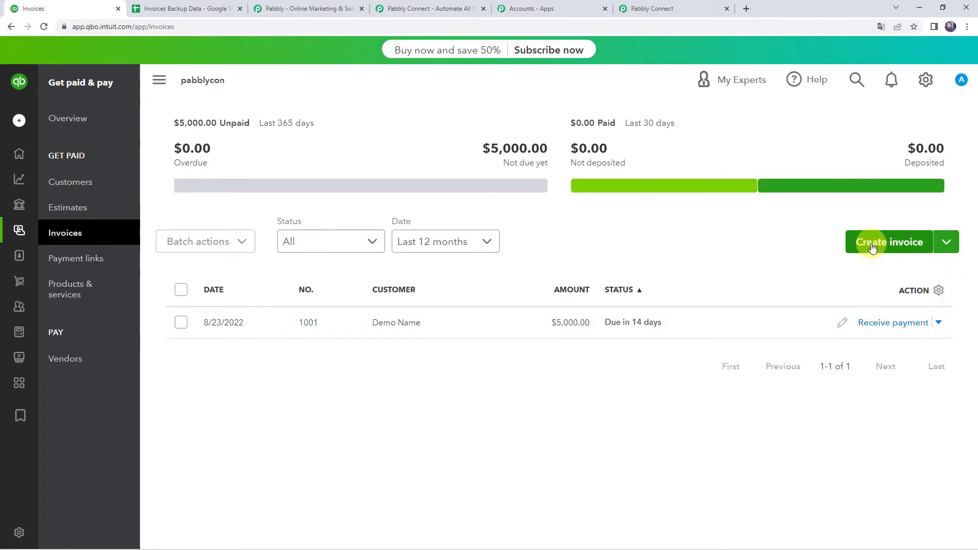
click(893, 245)
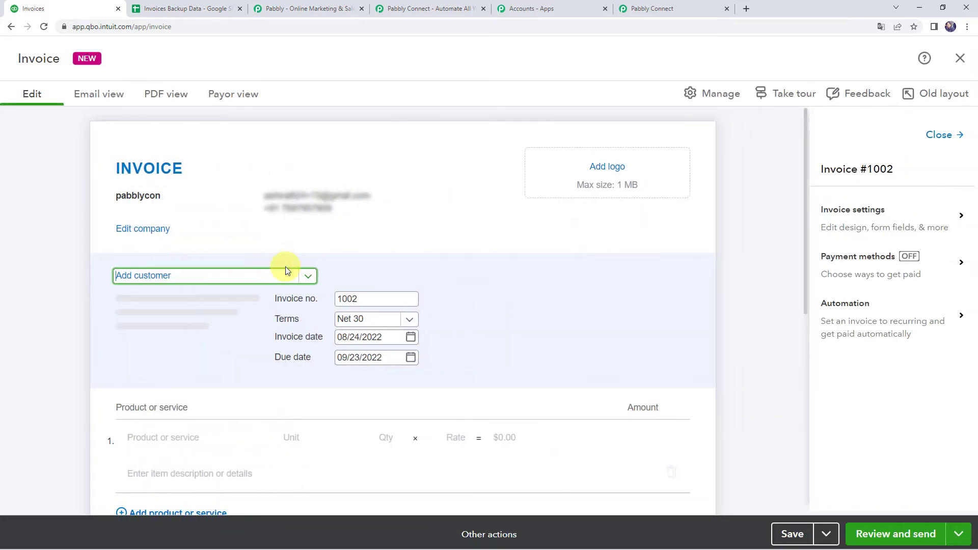
Select Testing Customer as the invoice's customer and set the payment terms to Net 15
click(150, 280)
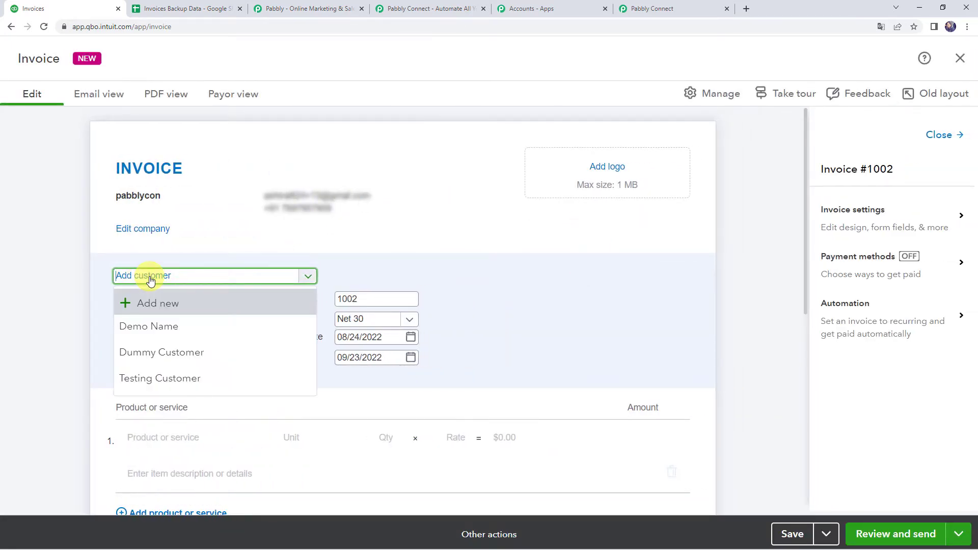
click(138, 381)
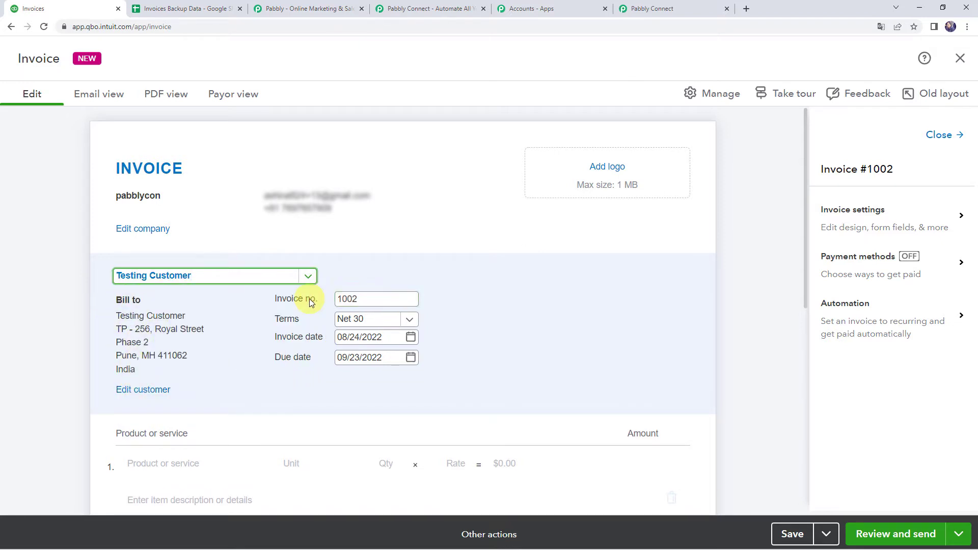
click(368, 299)
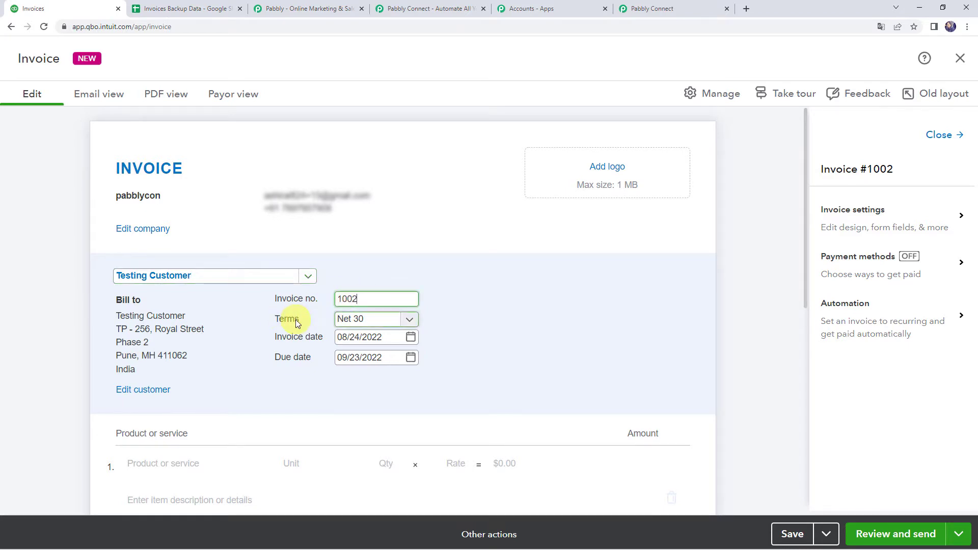
click(411, 321)
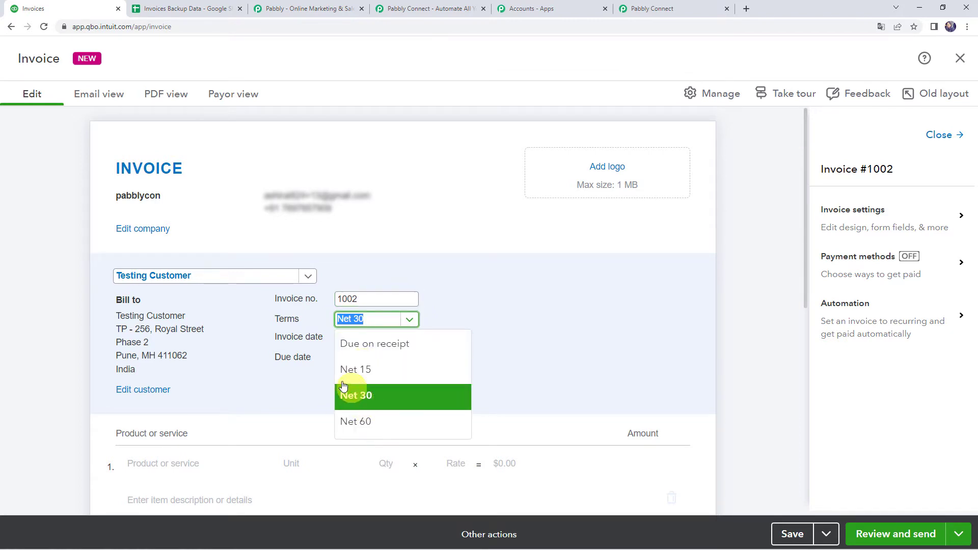
click(369, 373)
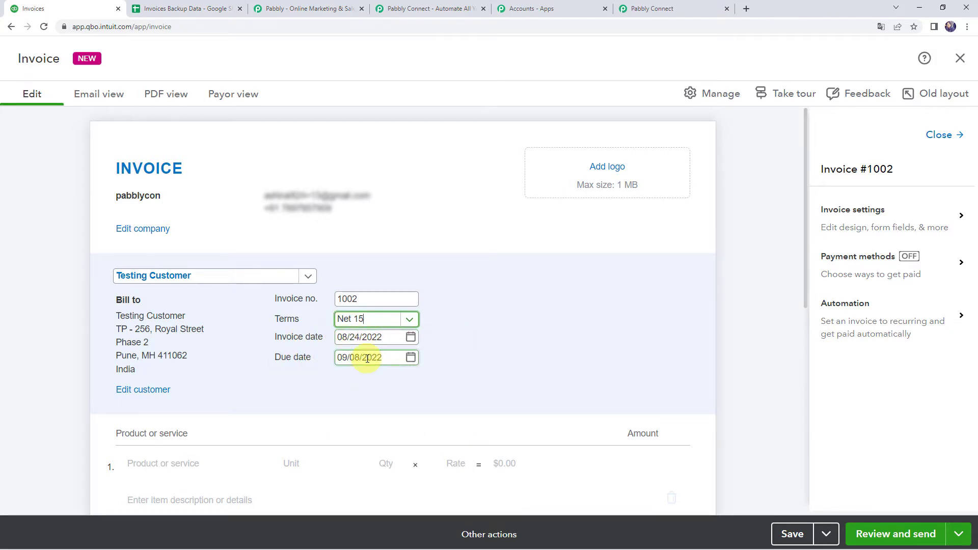
Add Pabbly Subscription Billing as the first line item at a flat rate with an amount of 6000
scroll(369, 360, down, 2)
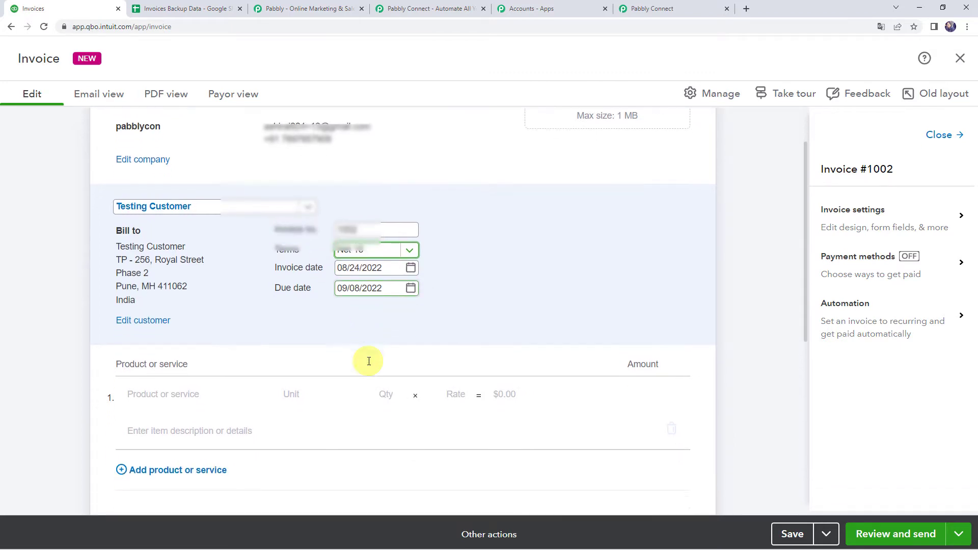
click(178, 362)
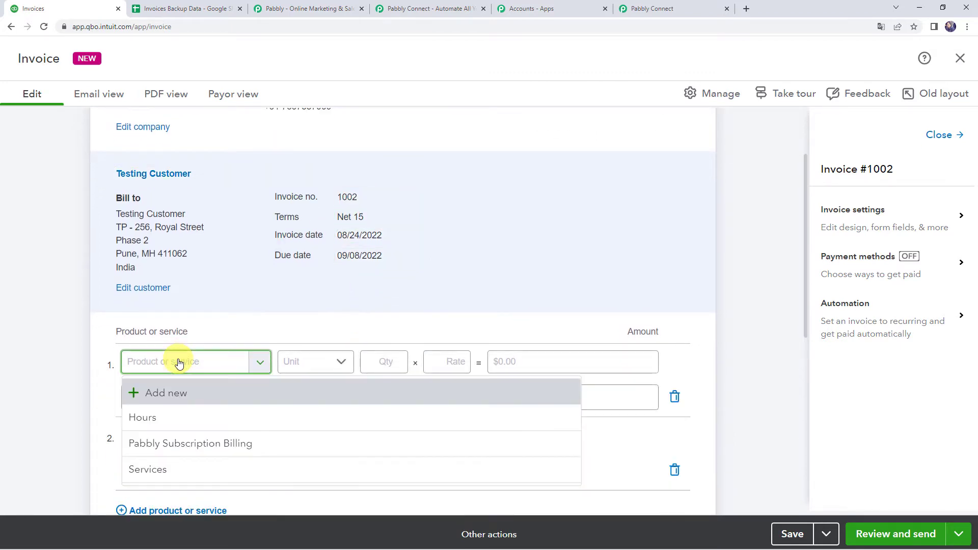
click(186, 448)
click(332, 362)
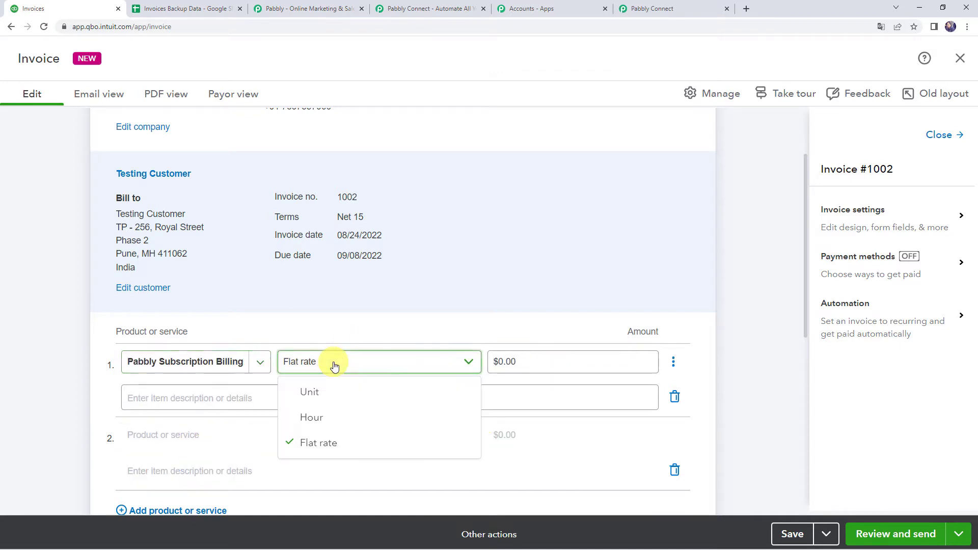
click(309, 441)
click(529, 365)
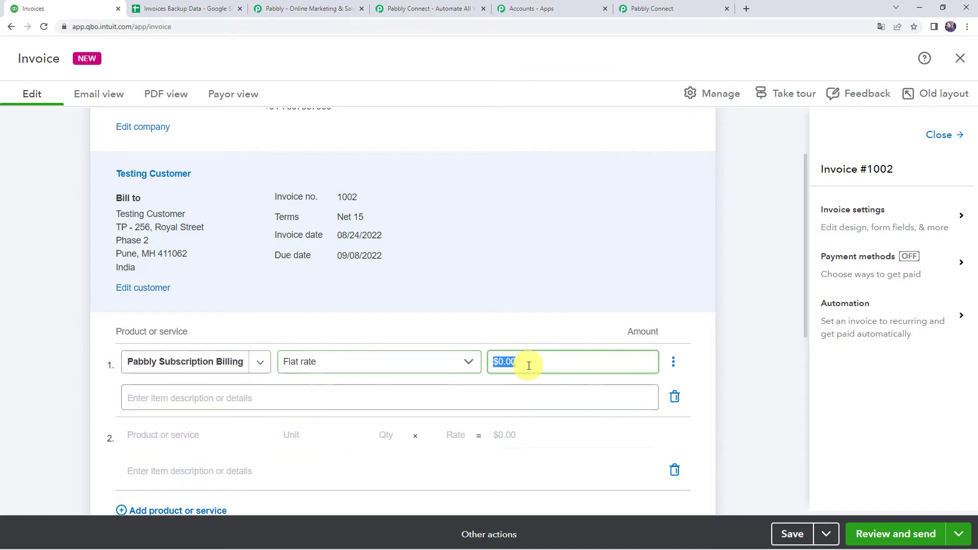
text(6000)
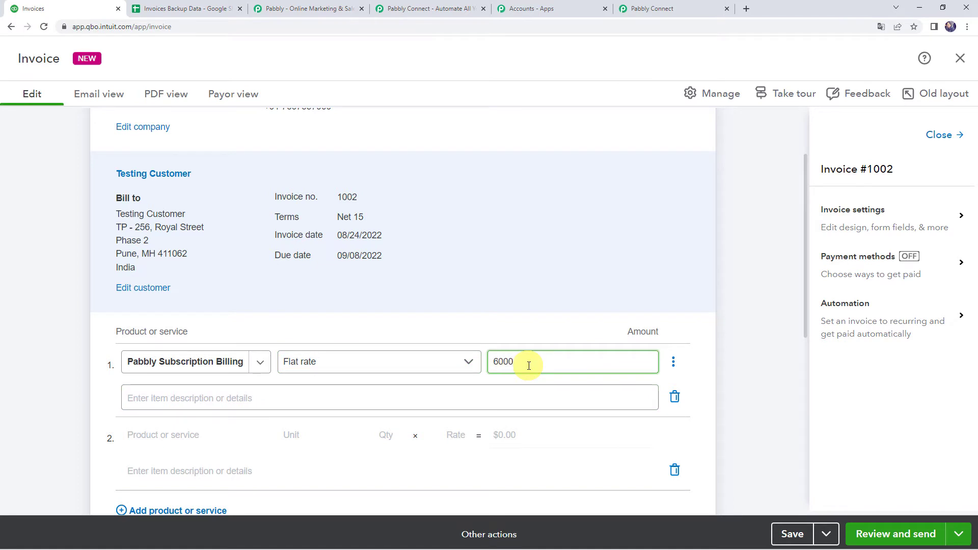
key(Return)
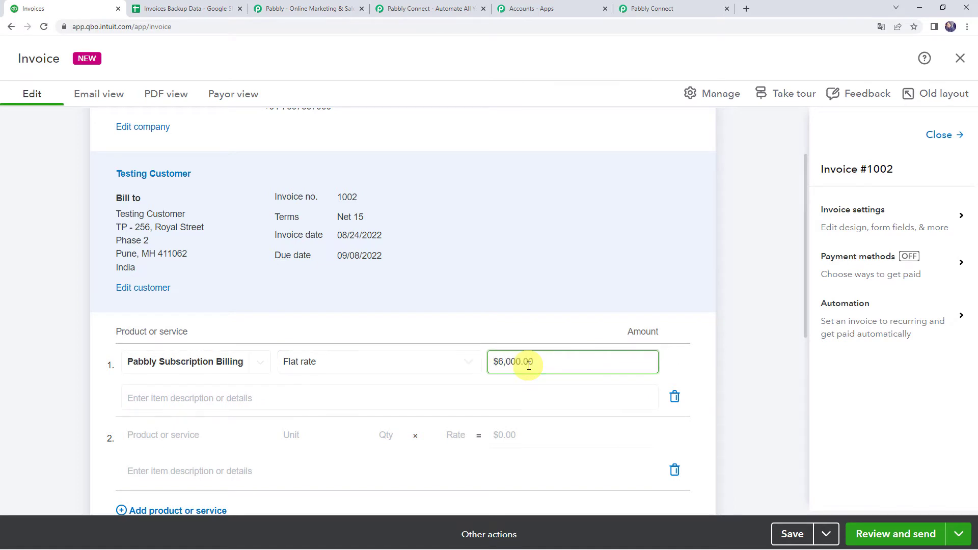
Enter "Subscription Charges" as the first line item's description and check the invoice totals
click(229, 397)
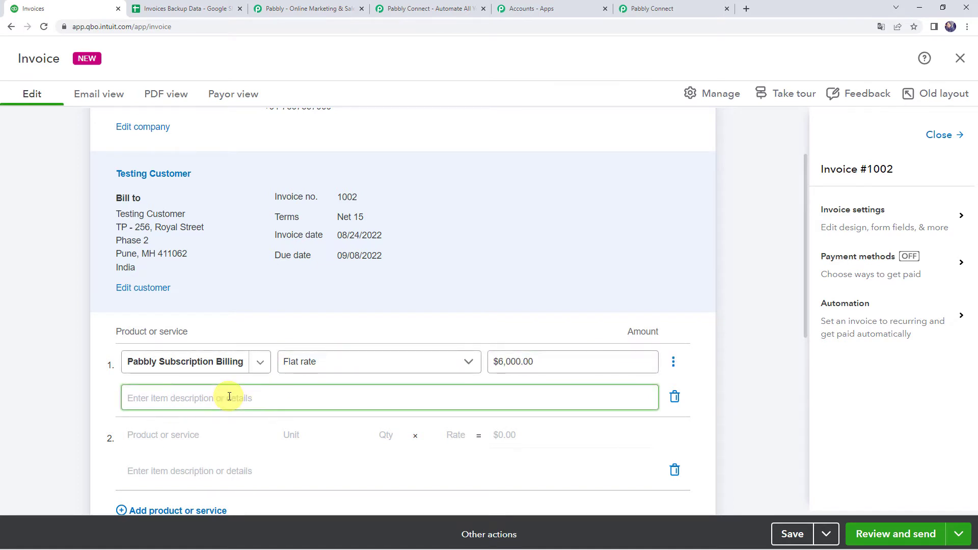
text(Subscription)
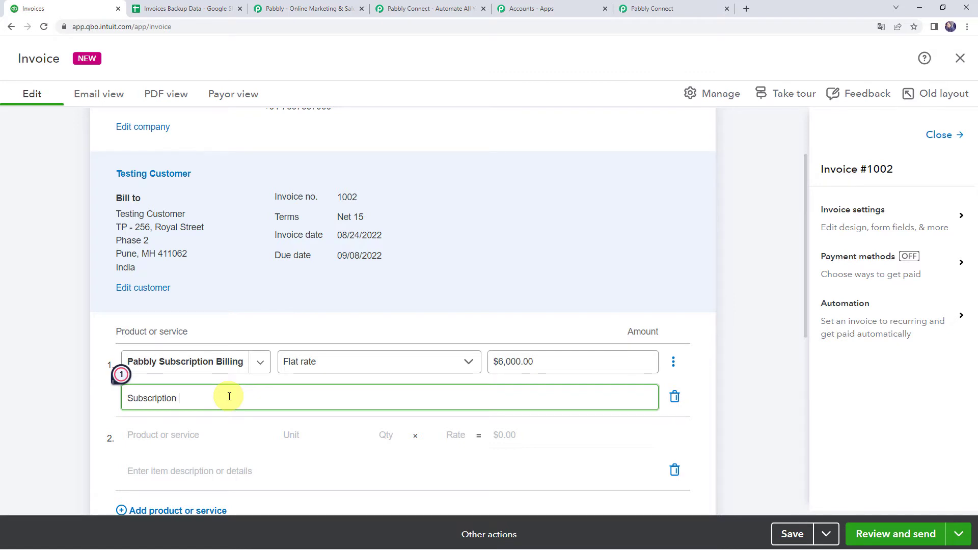
text(Charges)
click(69, 420)
scroll(69, 420, down, 1)
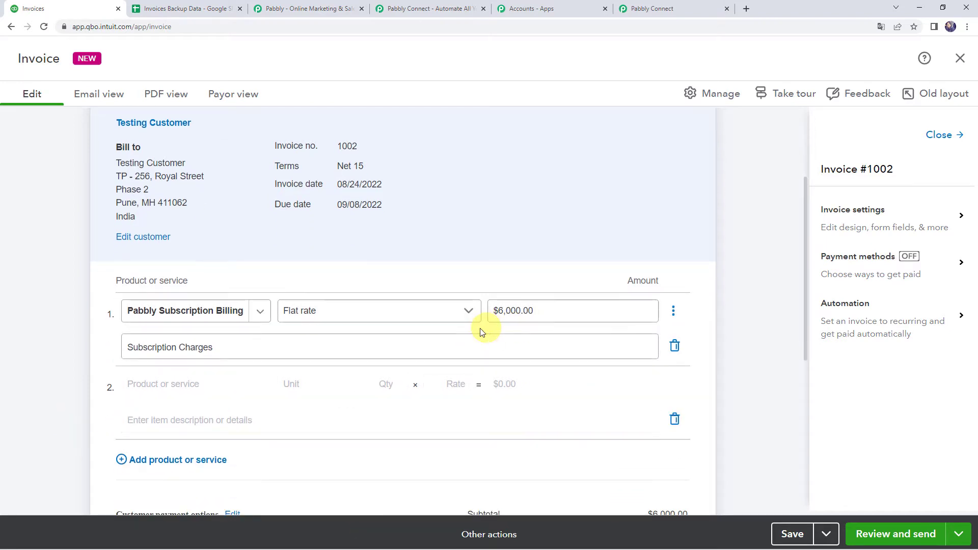
click(618, 318)
scroll(619, 318, down, 5)
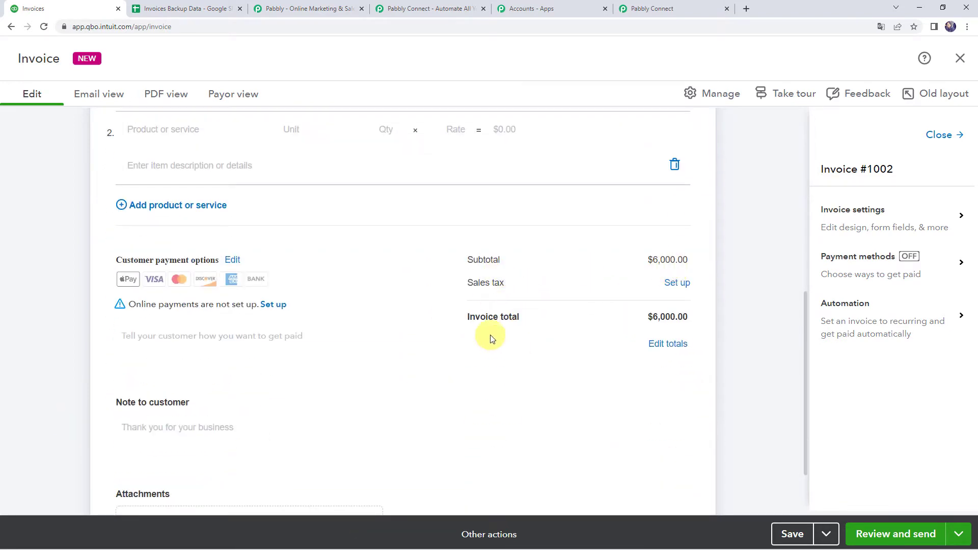
Check the invoice total and save the test invoice
drag(469, 317, 716, 316)
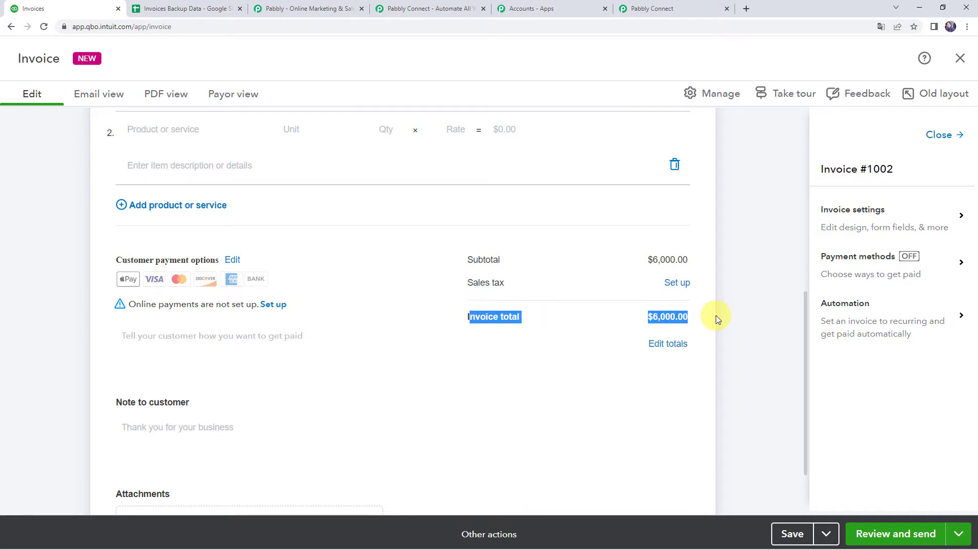
scroll(603, 408, down, 2)
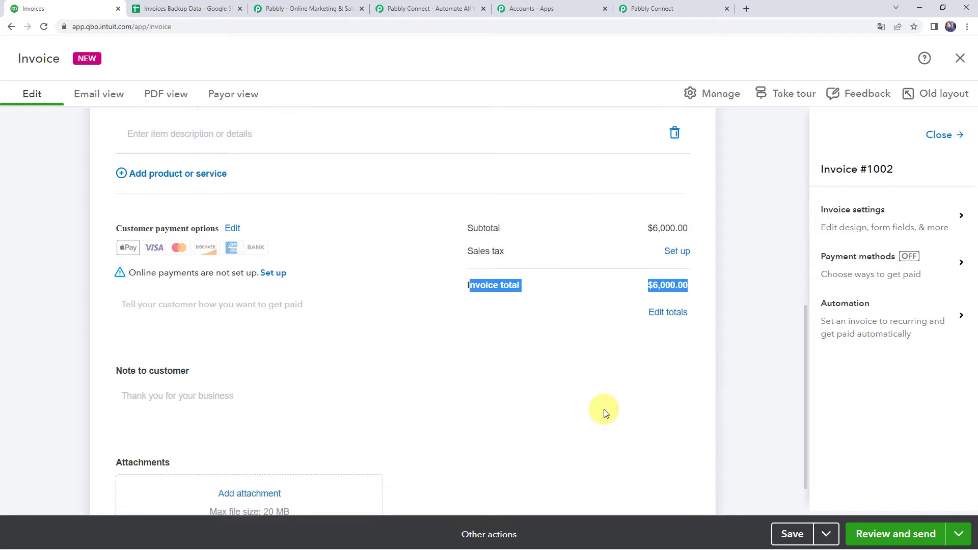
click(795, 534)
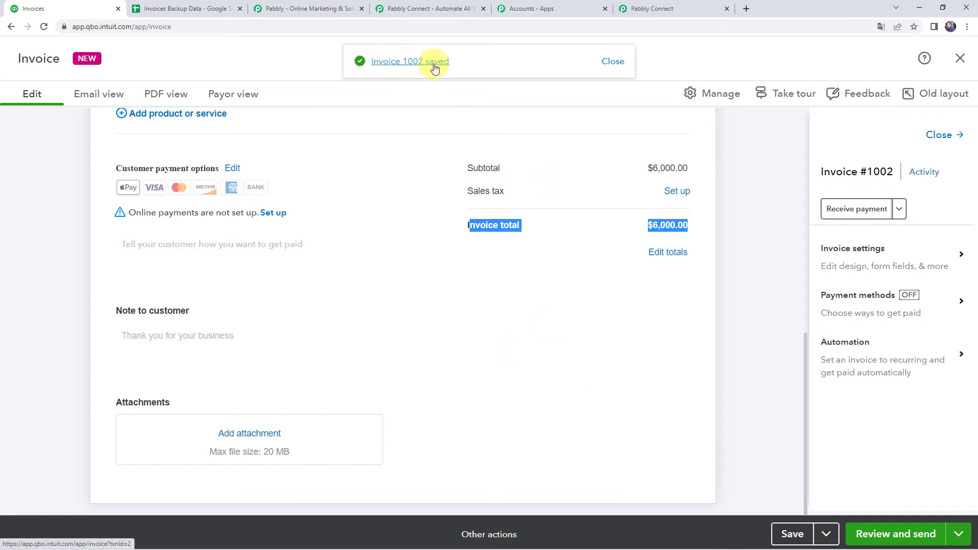
Switch to Pabbly Connect, then save the QuickBooks Online New Invoice trigger and send its test request
click(684, 11)
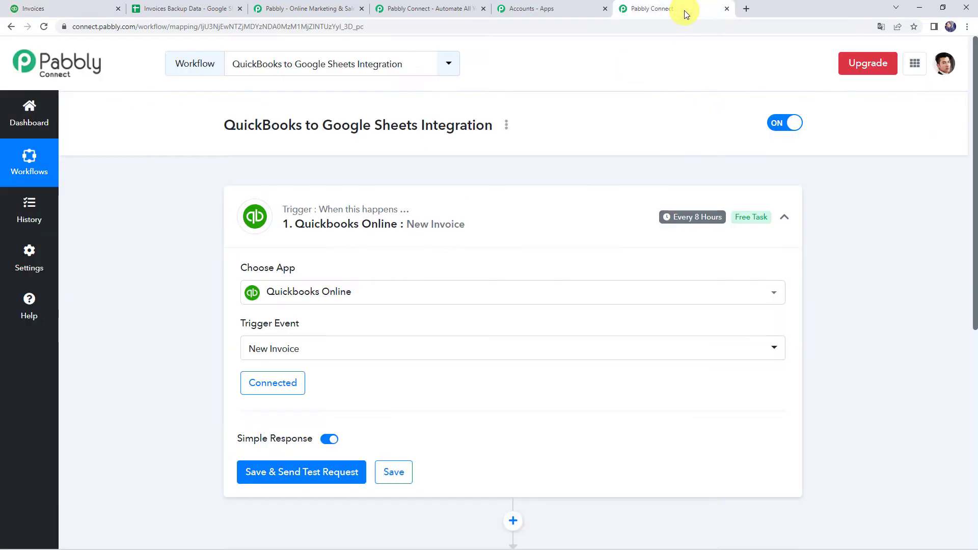
click(292, 473)
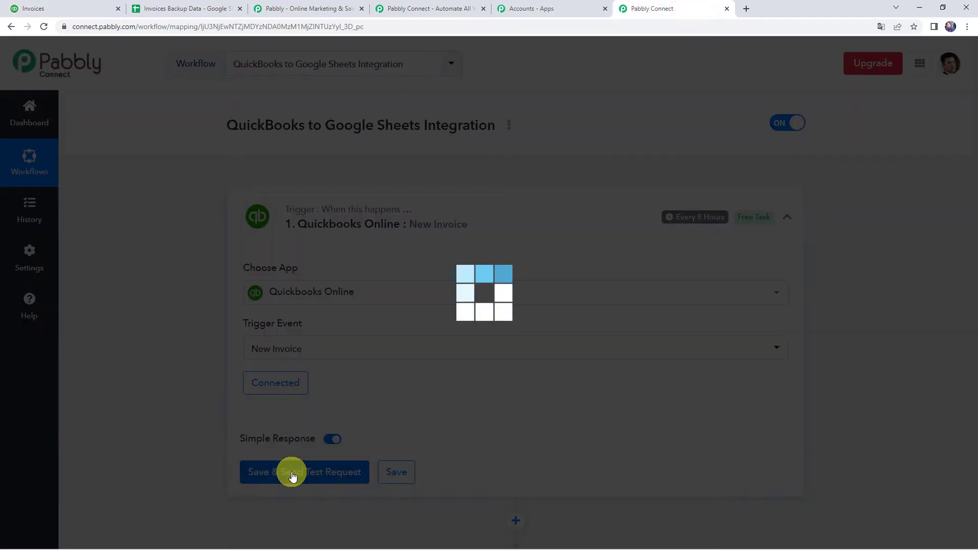
scroll(178, 399, down, 4)
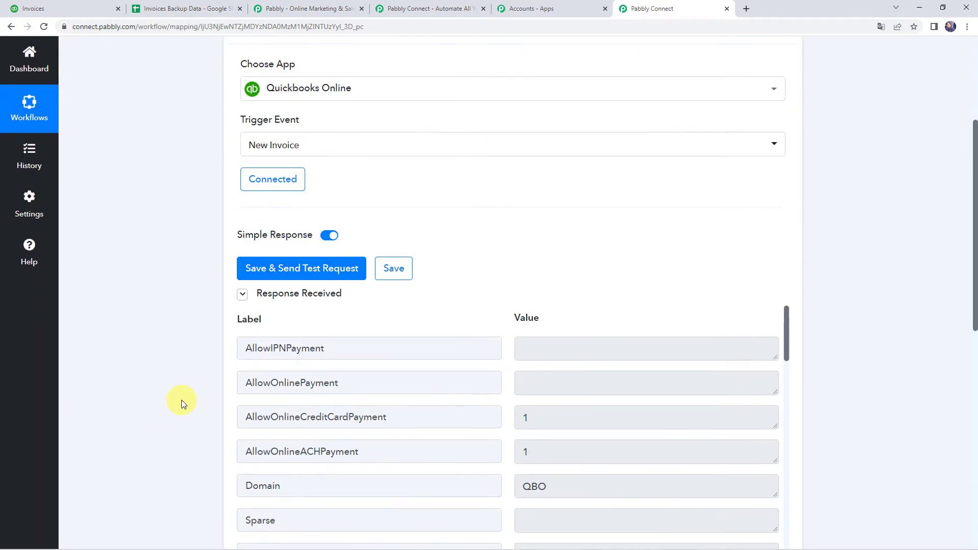
Examine the invoice number, line description, product name and unit price in the trigger's received response
scroll(182, 400, down, 3)
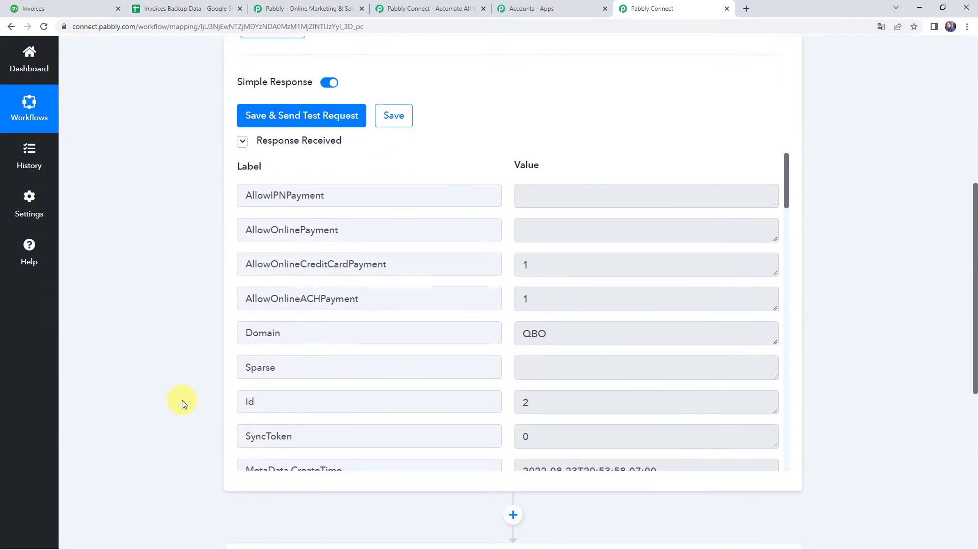
scroll(140, 395, up, 2)
scroll(140, 396, down, 1)
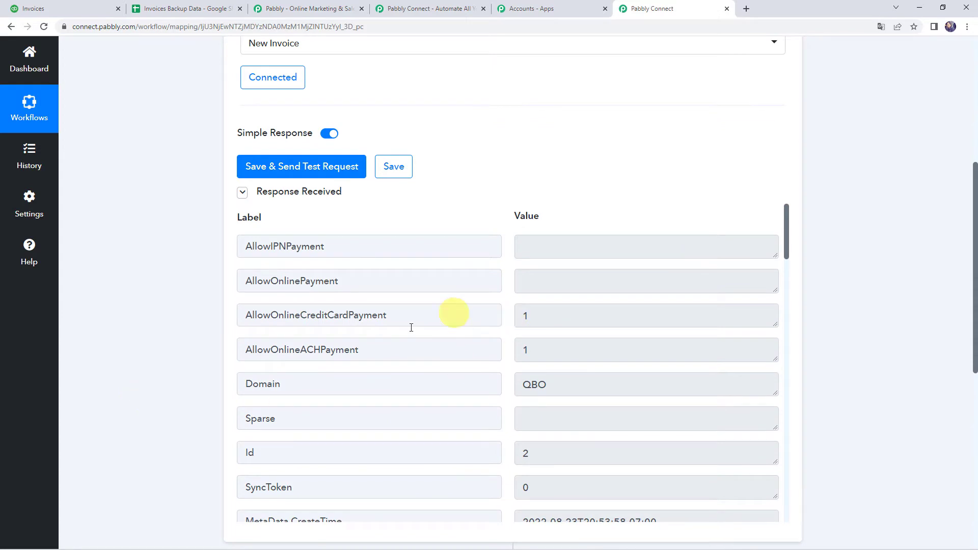
scroll(405, 331, down, 6)
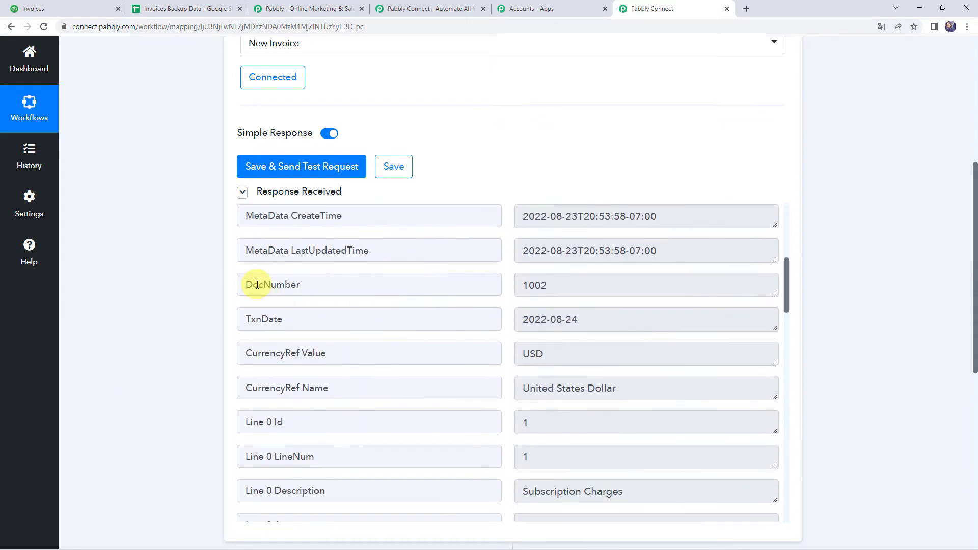
click(323, 284)
drag(600, 285, 507, 289)
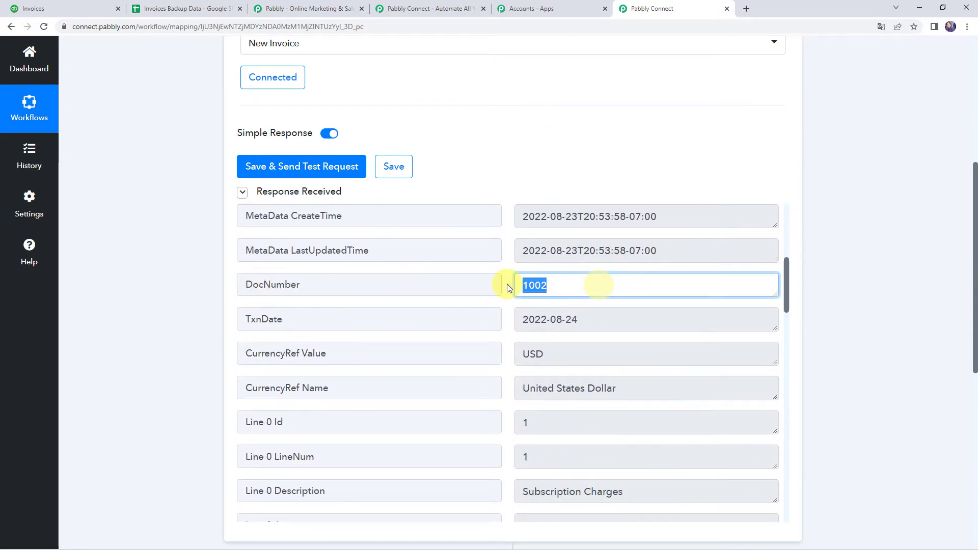
scroll(484, 289, down, 5)
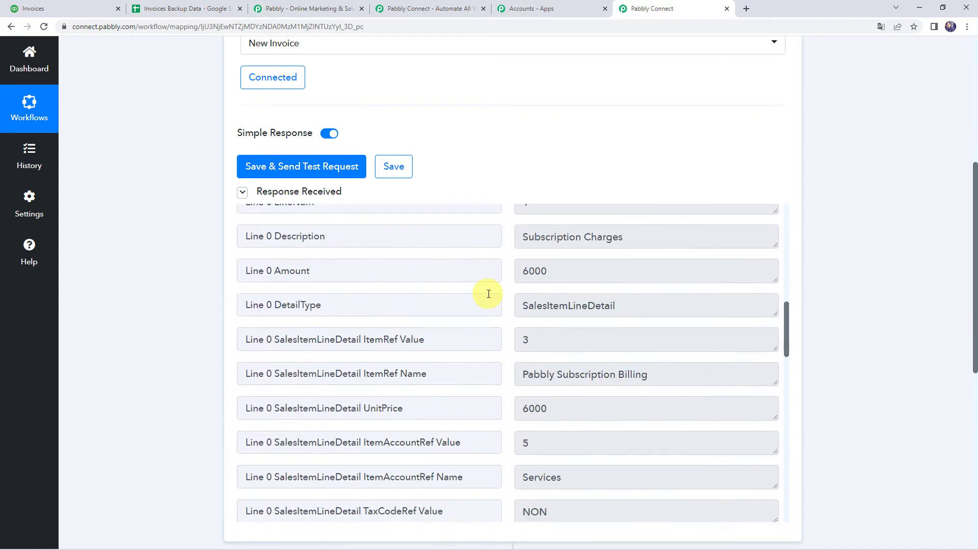
scroll(405, 263, up, 1)
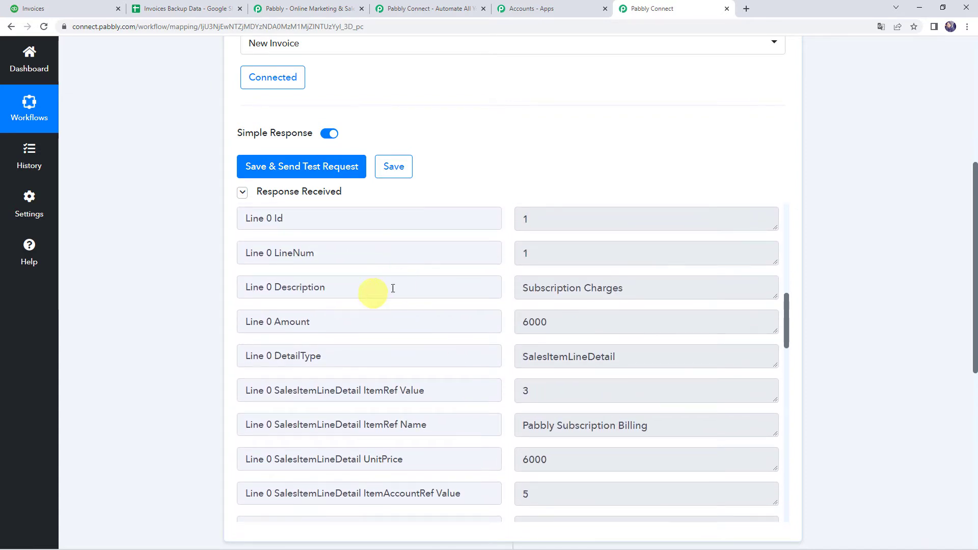
drag(667, 284, 479, 289)
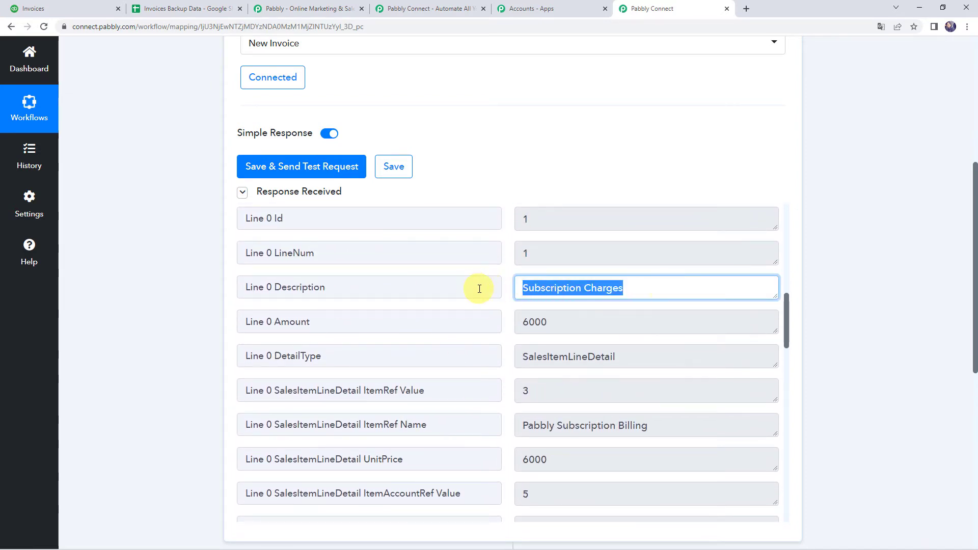
drag(675, 426, 450, 414)
scroll(509, 408, down, 1)
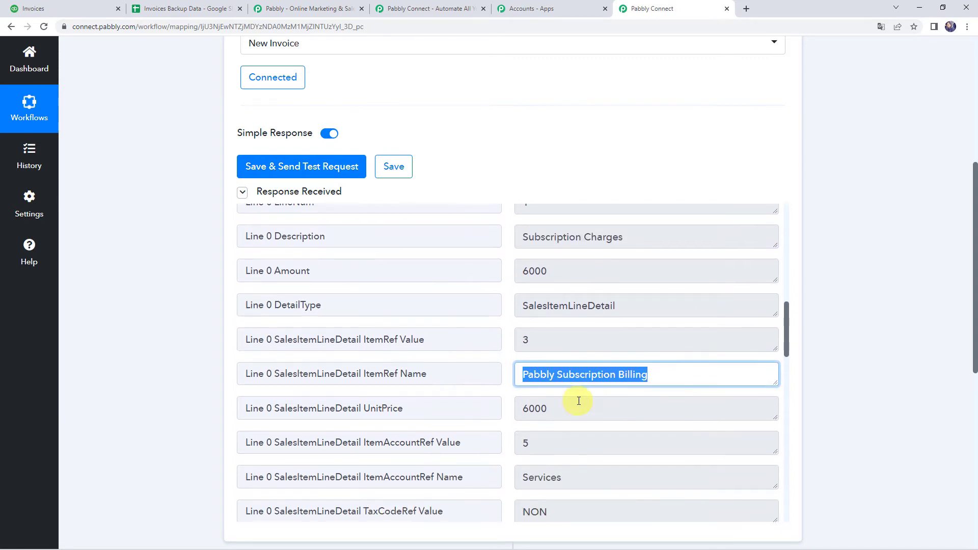
drag(578, 402, 415, 404)
Examine the customer name and billing address lines in the trigger's received response
scroll(356, 400, down, 5)
scroll(360, 400, down, 3)
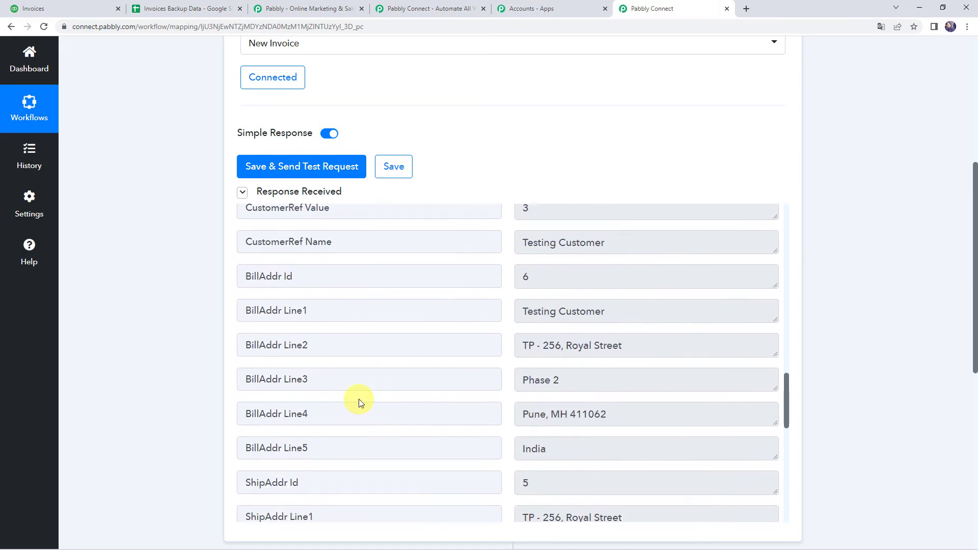
scroll(615, 277, up, 1)
drag(656, 290, 425, 290)
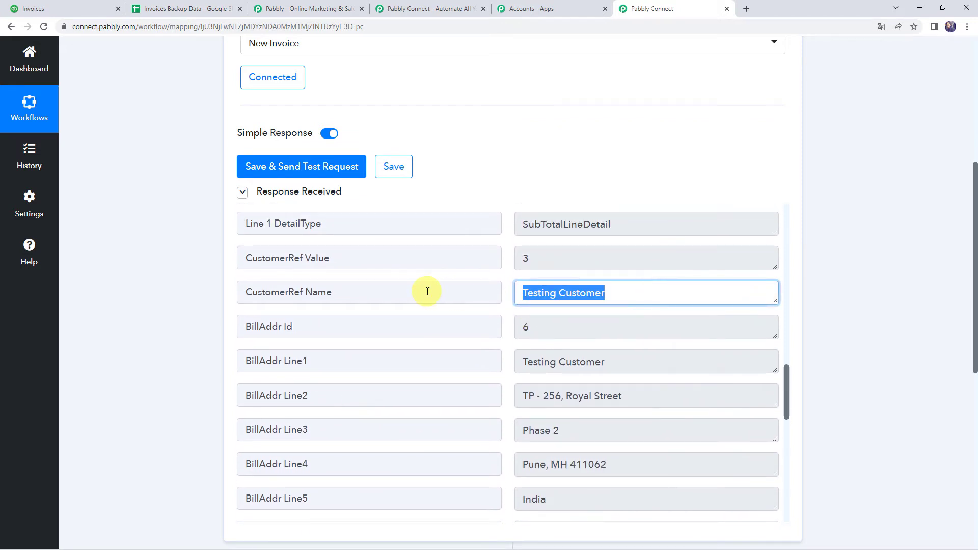
drag(648, 368, 390, 356)
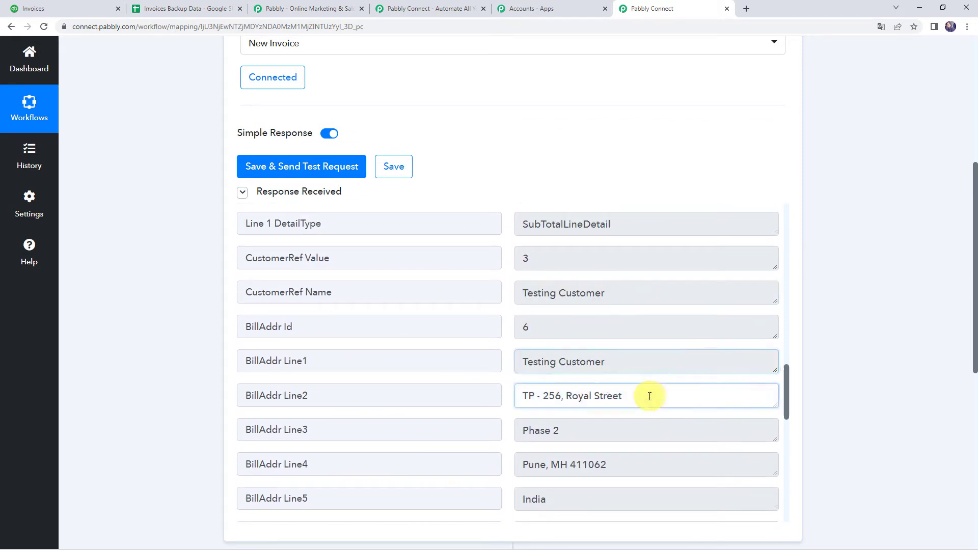
drag(648, 396, 421, 396)
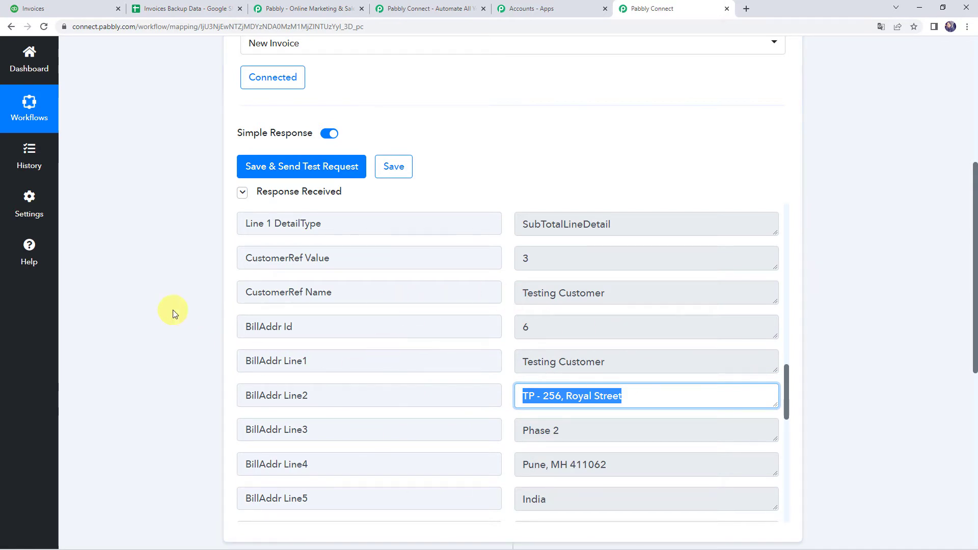
Review how often the QuickBooks Online New Invoice trigger checks for new data
scroll(173, 309, up, 3)
scroll(173, 309, down, 4)
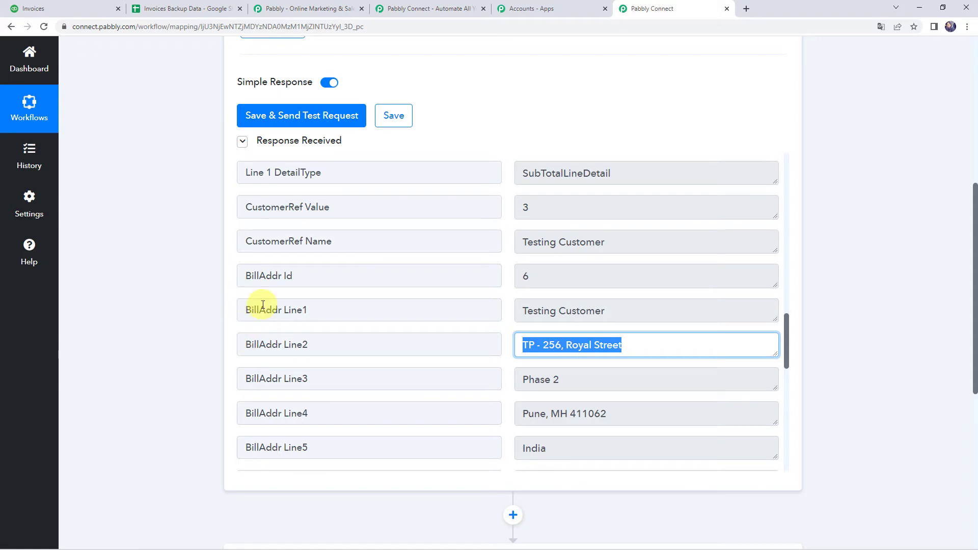
click(226, 299)
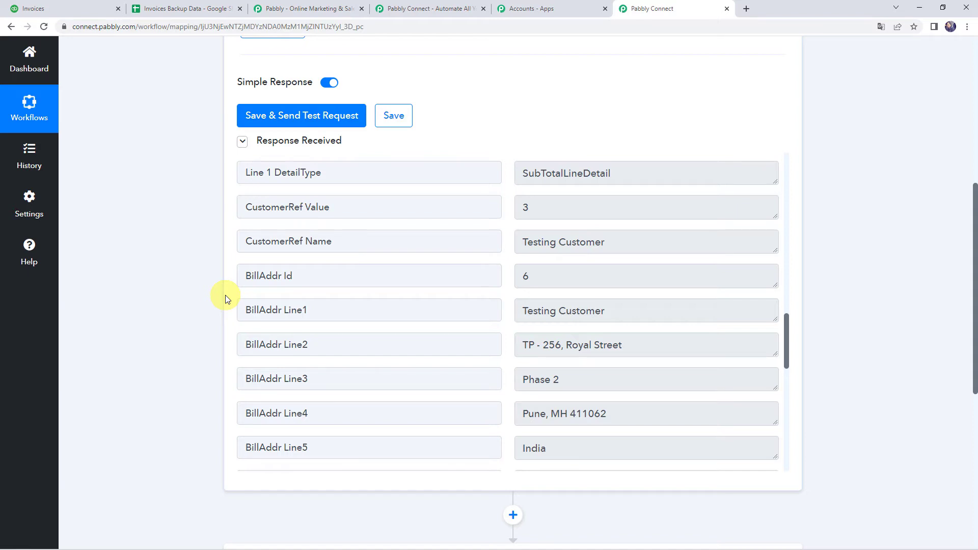
scroll(235, 320, up, 7)
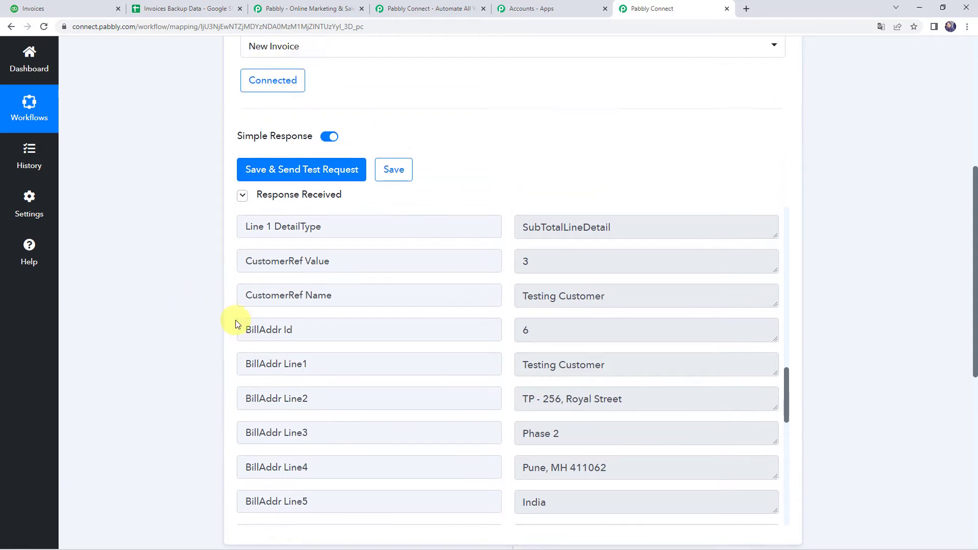
mouse_move(687, 220)
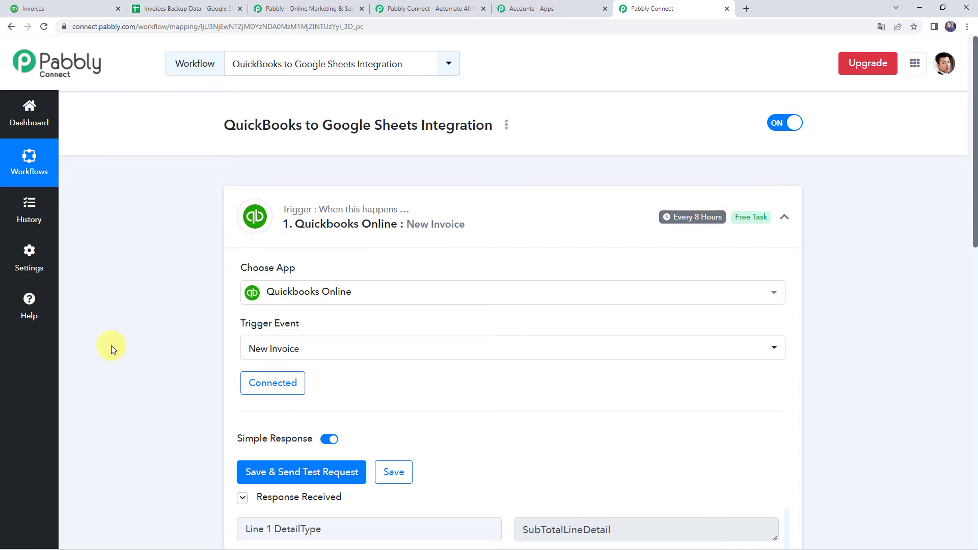
scroll(115, 344, down, 2)
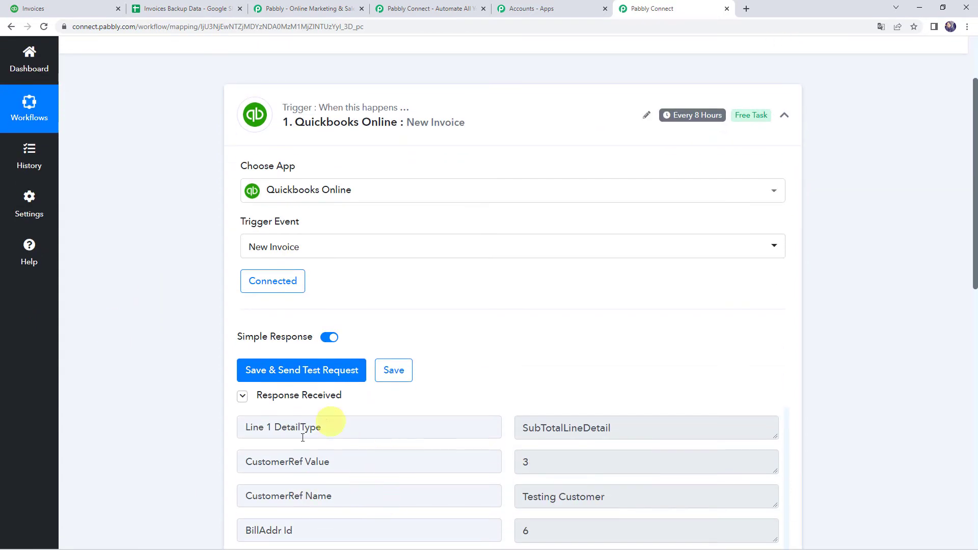
Switch to Google Sheets and review the column headers on the Invoices sheet of Invoices Backup Data
click(189, 10)
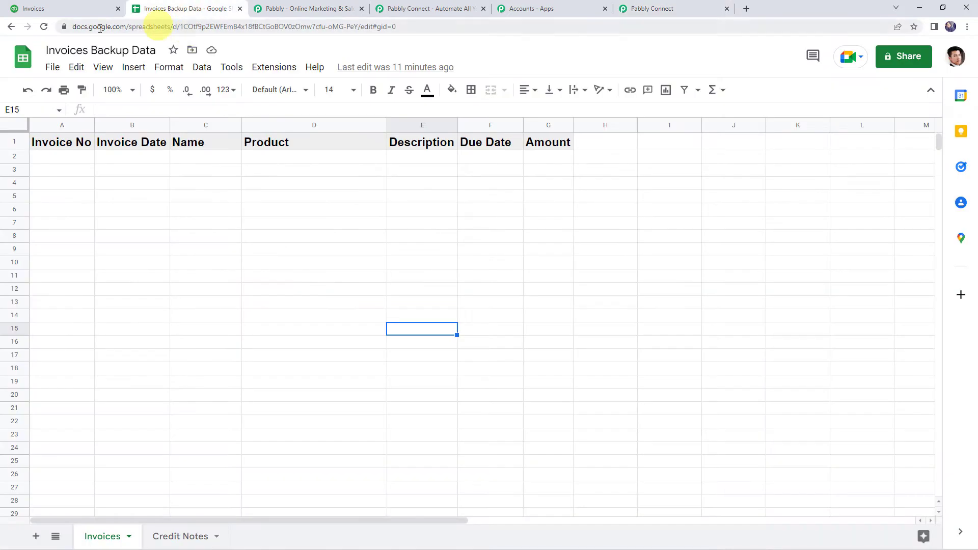
drag(45, 50, 151, 52)
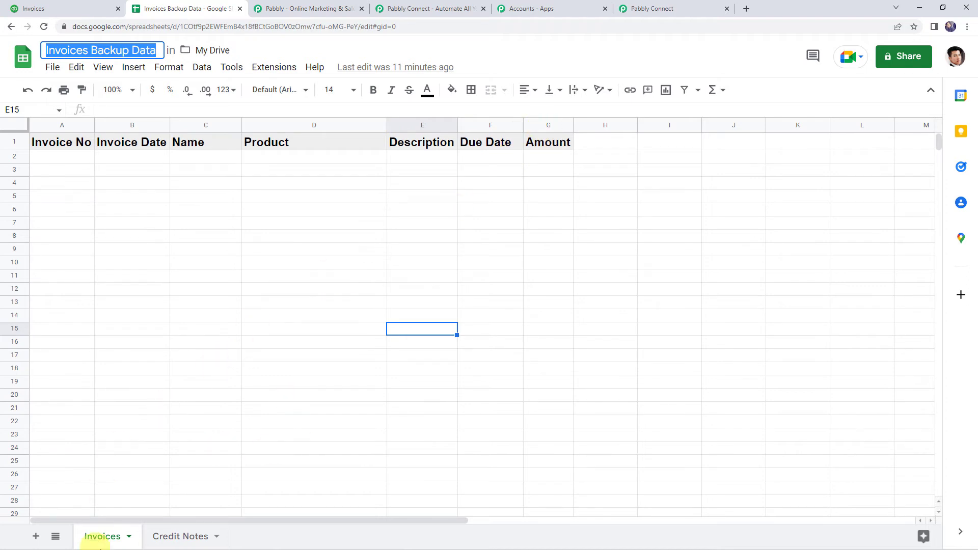
click(221, 402)
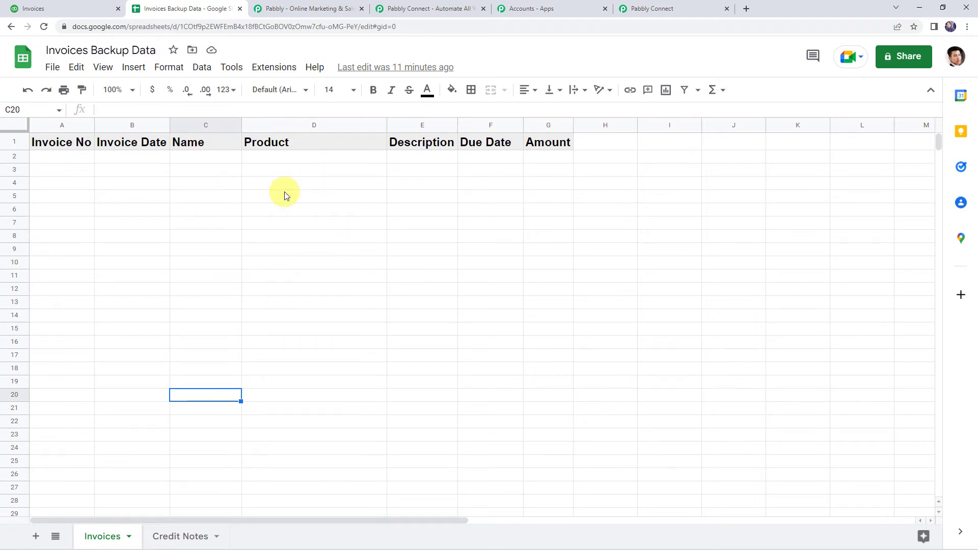
Switch back to Pabbly Connect and set the second step's app to Google Sheets with the action event Add New Row
click(658, 11)
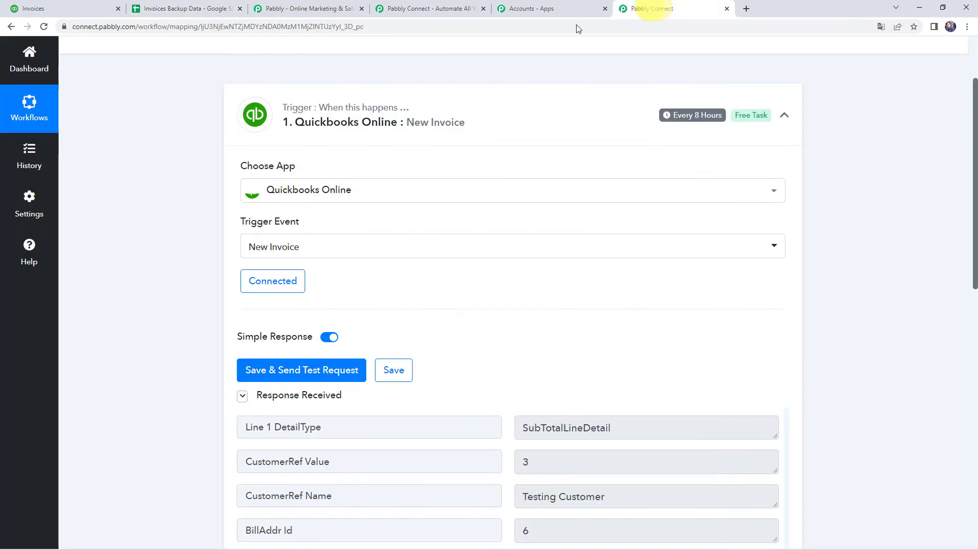
scroll(166, 370, down, 10)
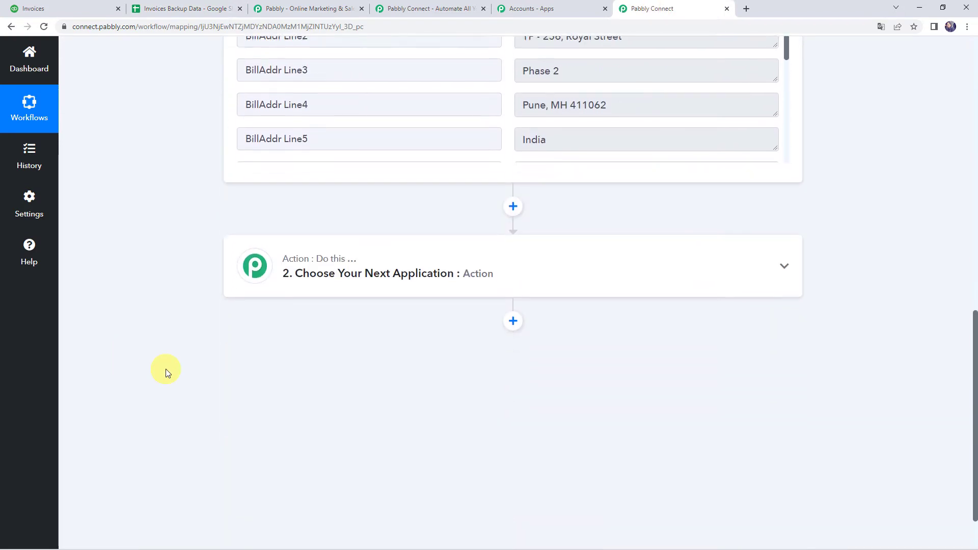
click(500, 221)
click(325, 304)
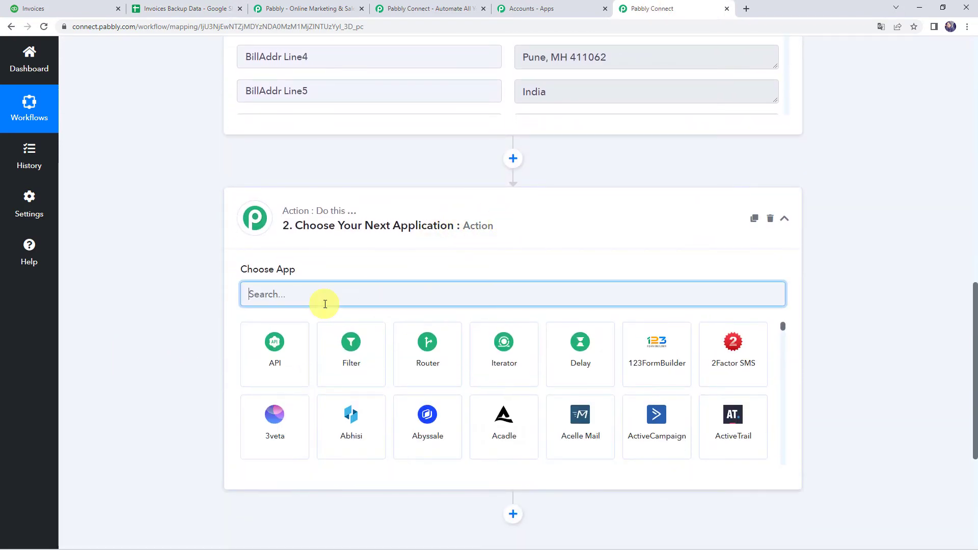
text(Google )
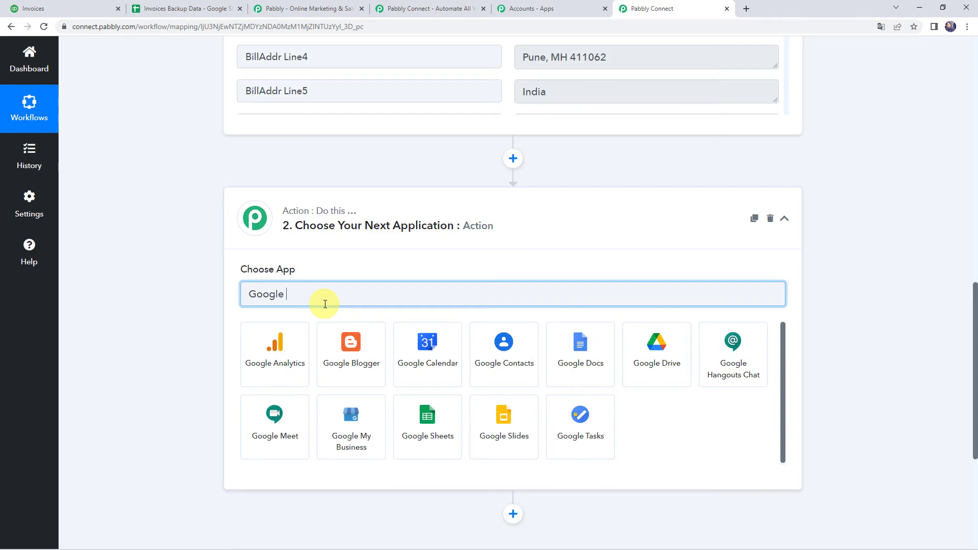
text(S)
click(288, 350)
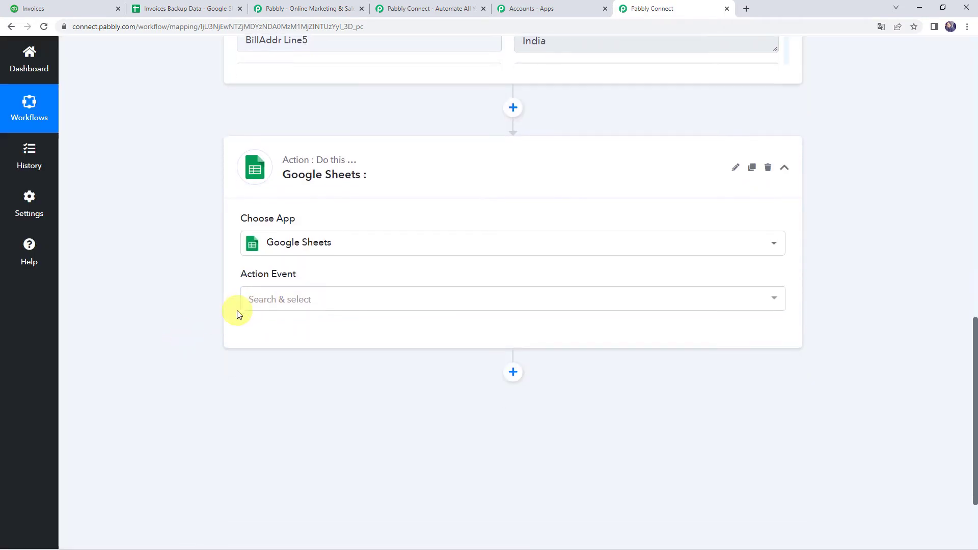
click(272, 303)
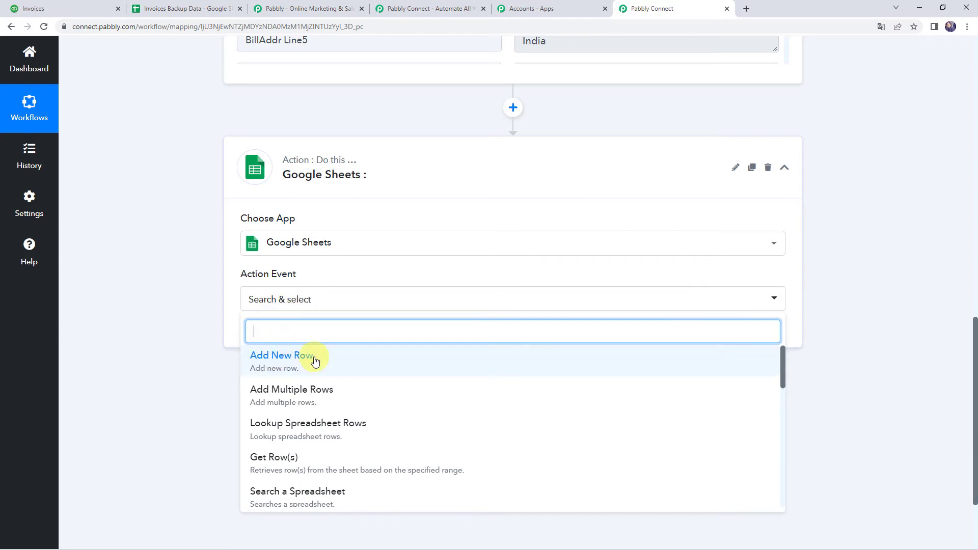
click(315, 358)
Add a new Google Sheets connection for the Add New Row action and authorize Pabbly Connect Sheets with the spreadsheet owner's Google account
click(278, 335)
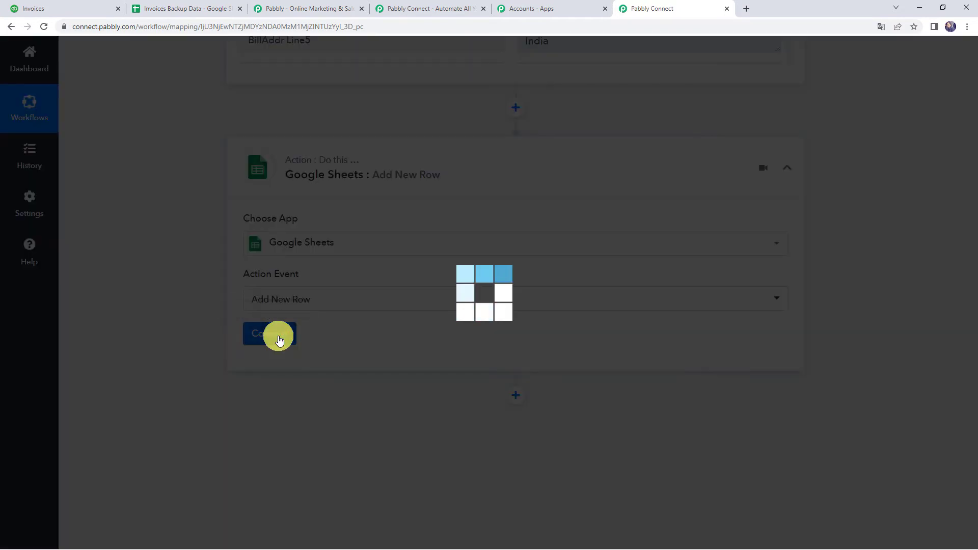
click(478, 170)
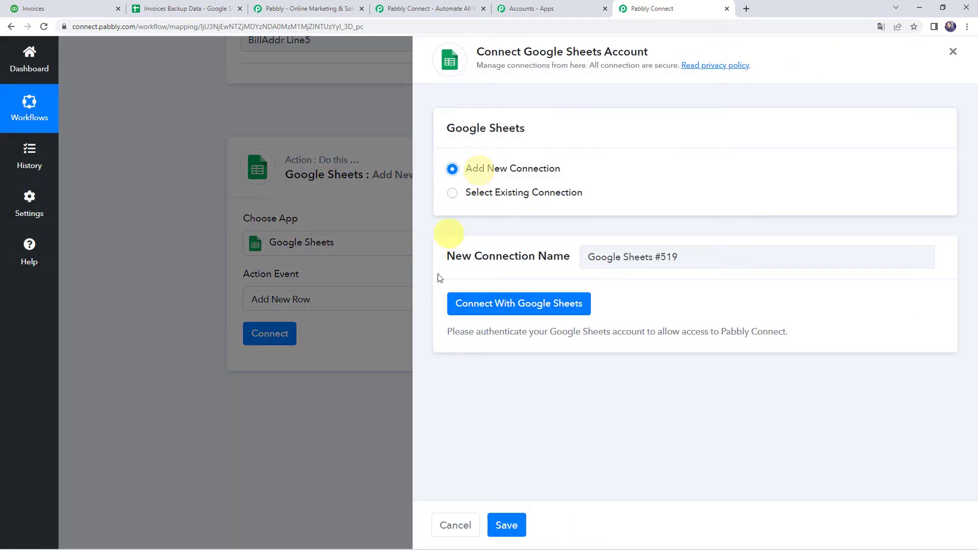
click(556, 304)
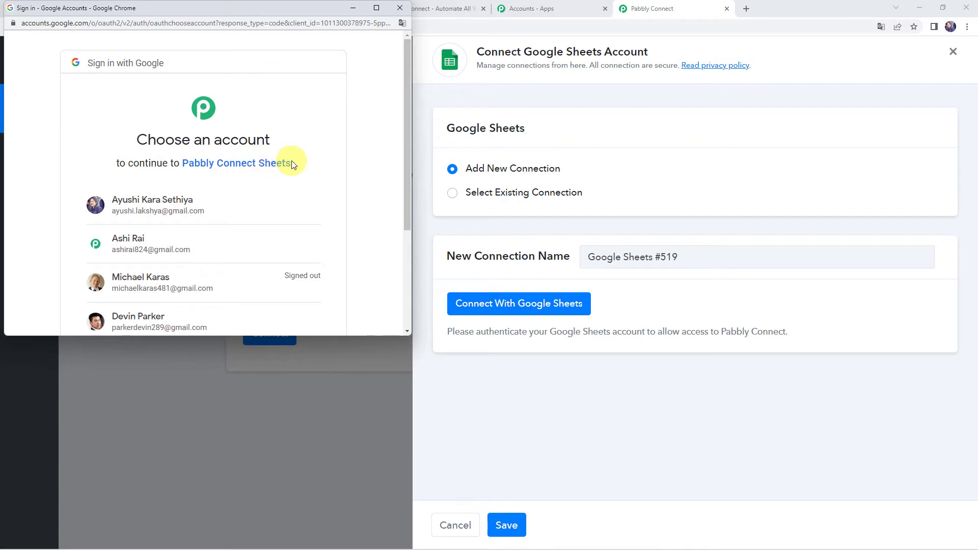
scroll(152, 264, down, 1)
click(134, 283)
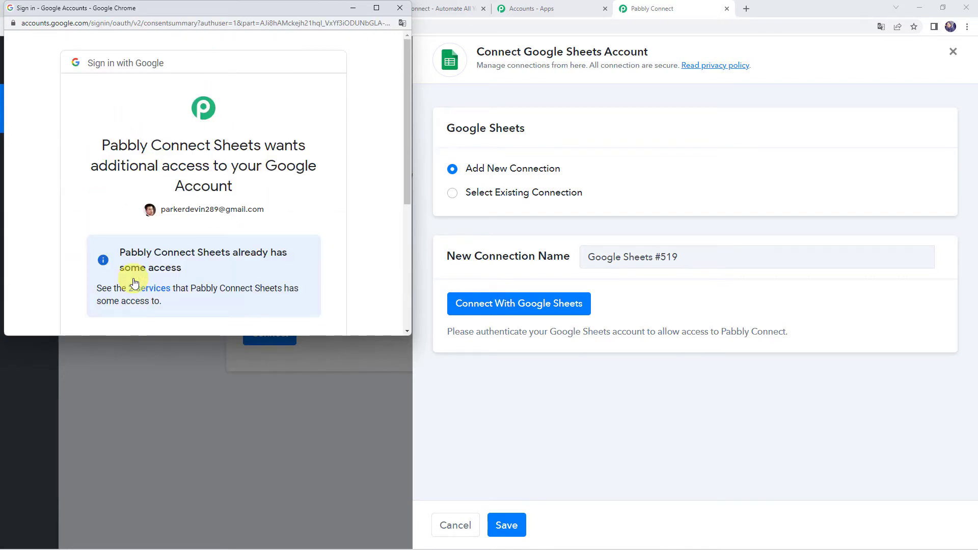
drag(107, 168, 326, 181)
scroll(329, 215, down, 5)
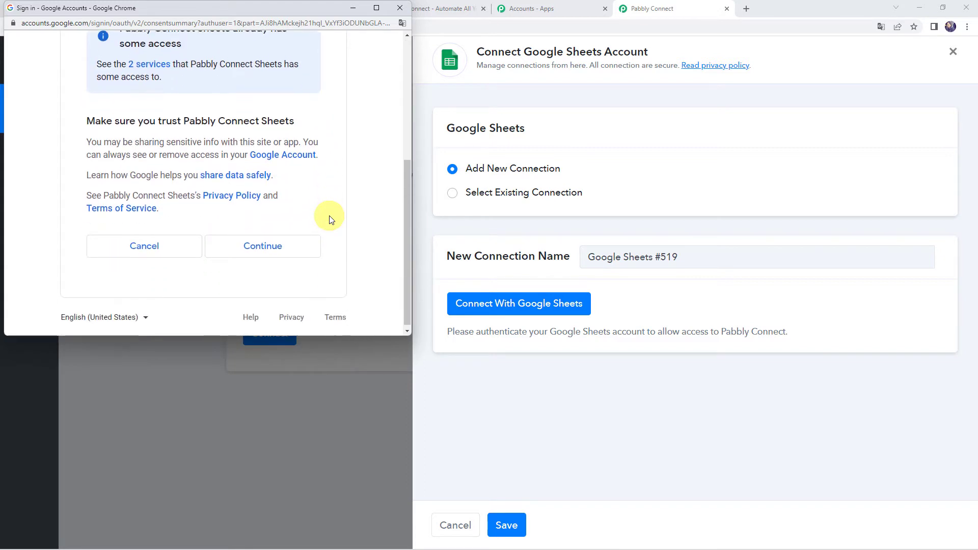
click(259, 248)
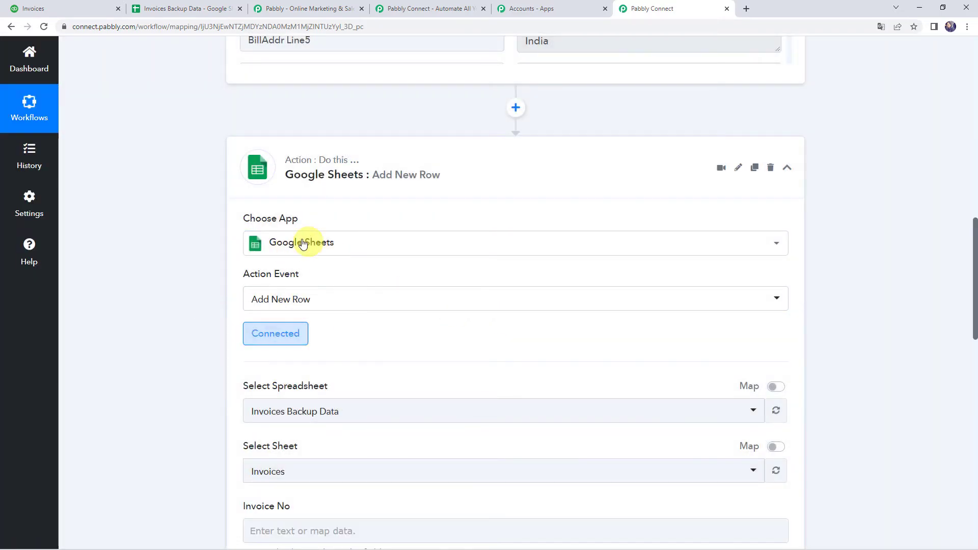
Choose Invoices Backup Data as the spreadsheet for the Add New Row action
scroll(199, 361, down, 2)
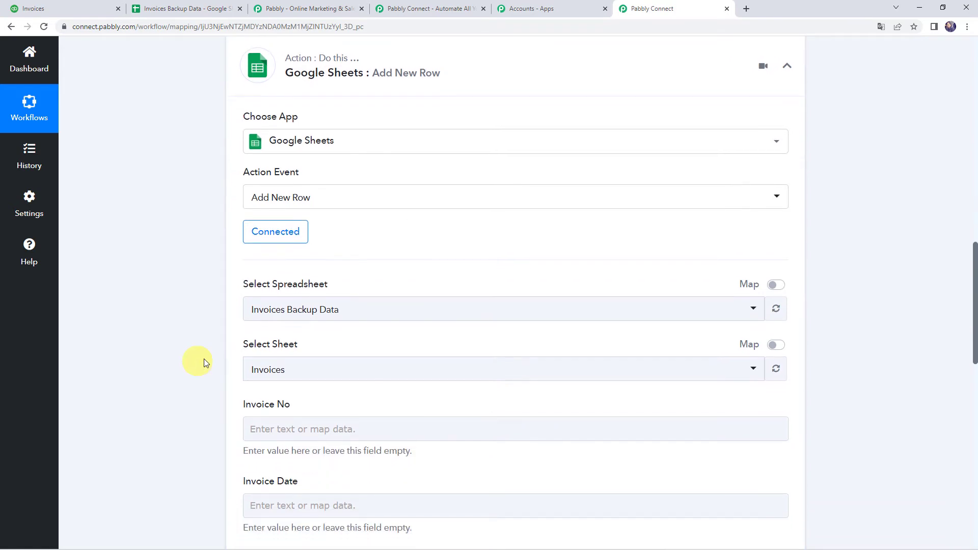
click(277, 316)
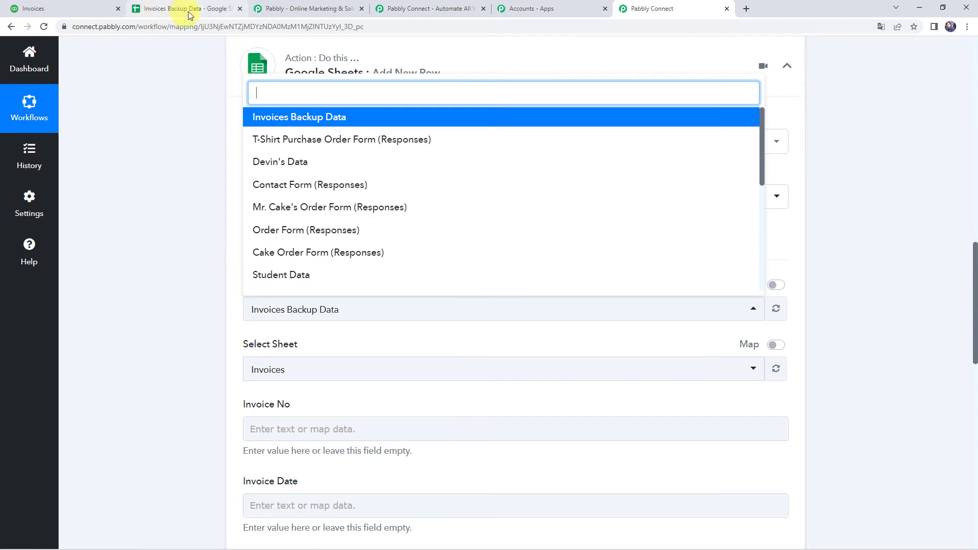
click(299, 118)
scroll(141, 306, down, 2)
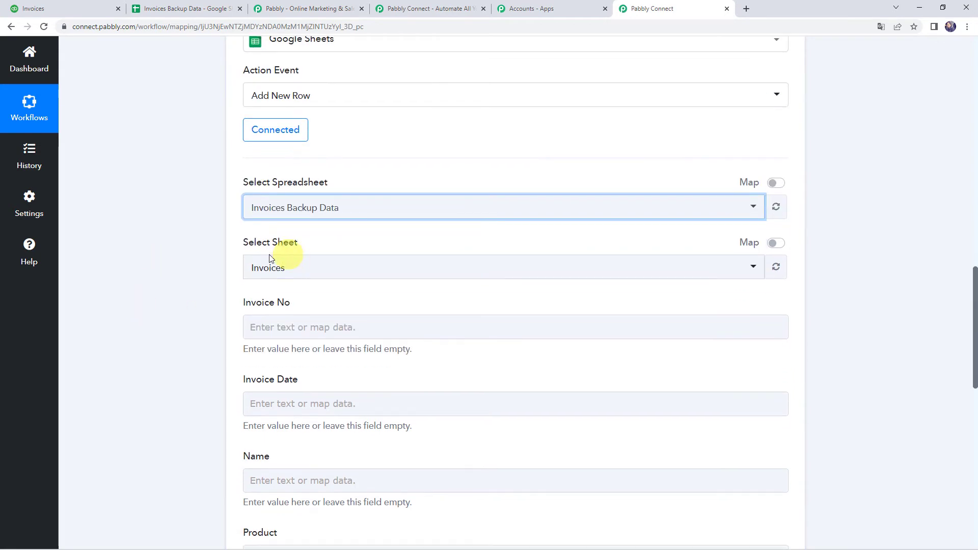
Check the sheets of Invoices Backup Data in Google Sheets and choose Invoices as the target sheet in Pabbly Connect
click(280, 265)
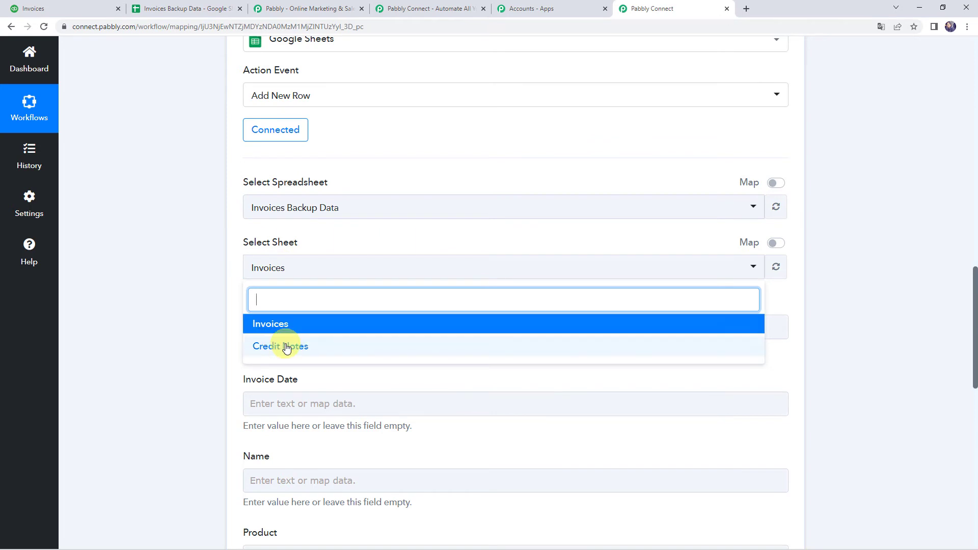
click(190, 8)
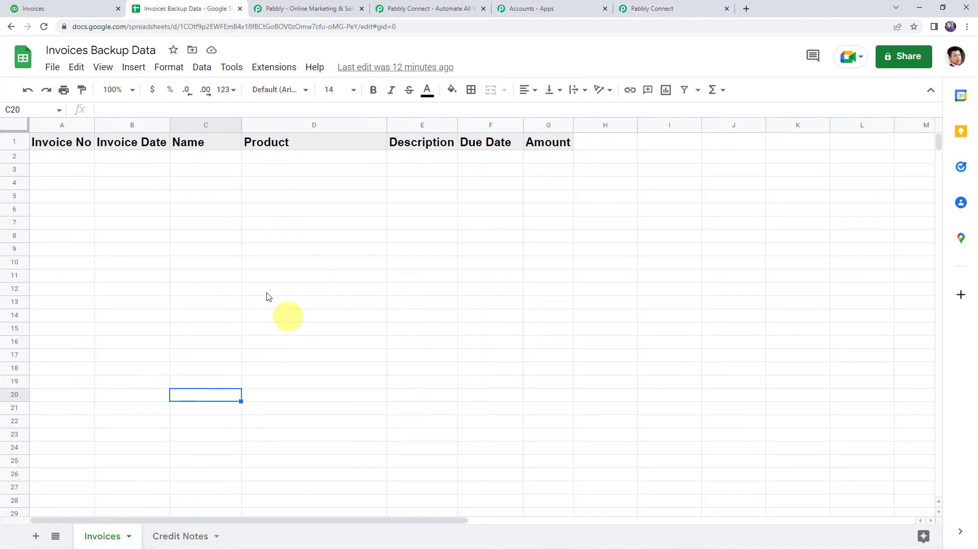
click(194, 268)
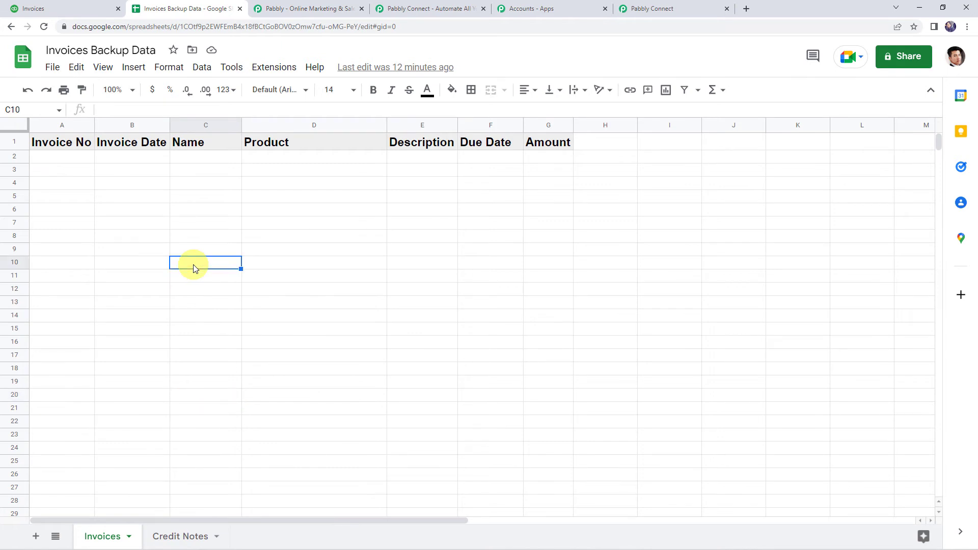
click(719, 9)
click(269, 326)
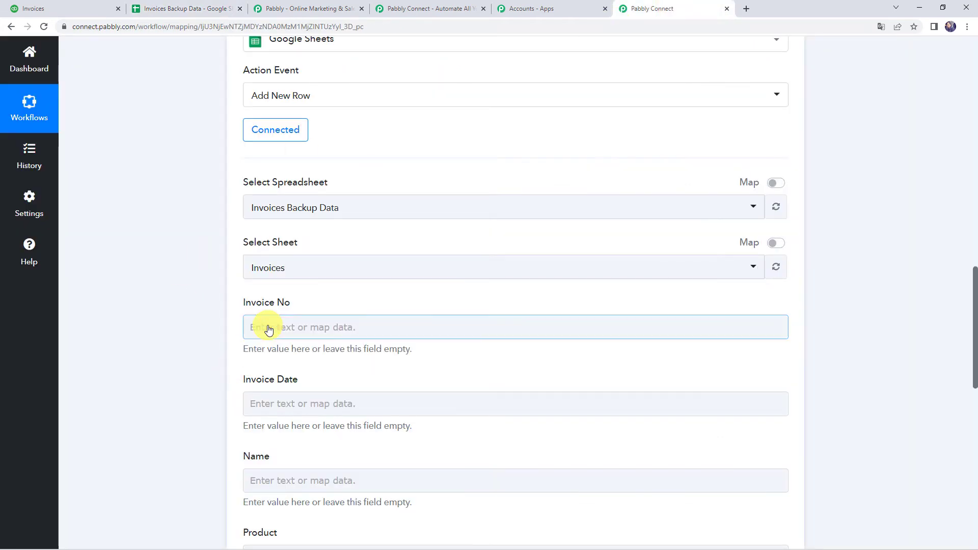
click(222, 328)
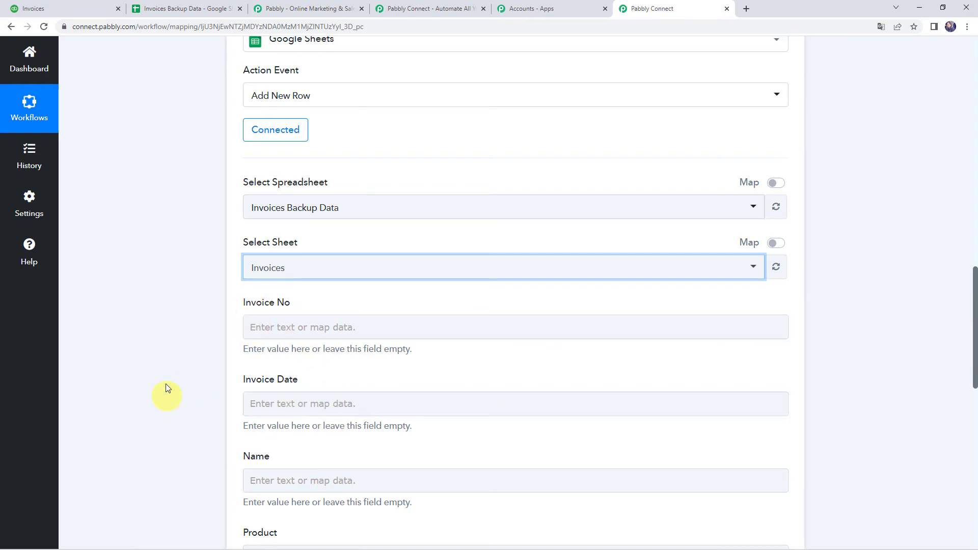
Map the Invoice No field to DocNumber from the QuickBooks Online New Invoice response
scroll(166, 383, up, 10)
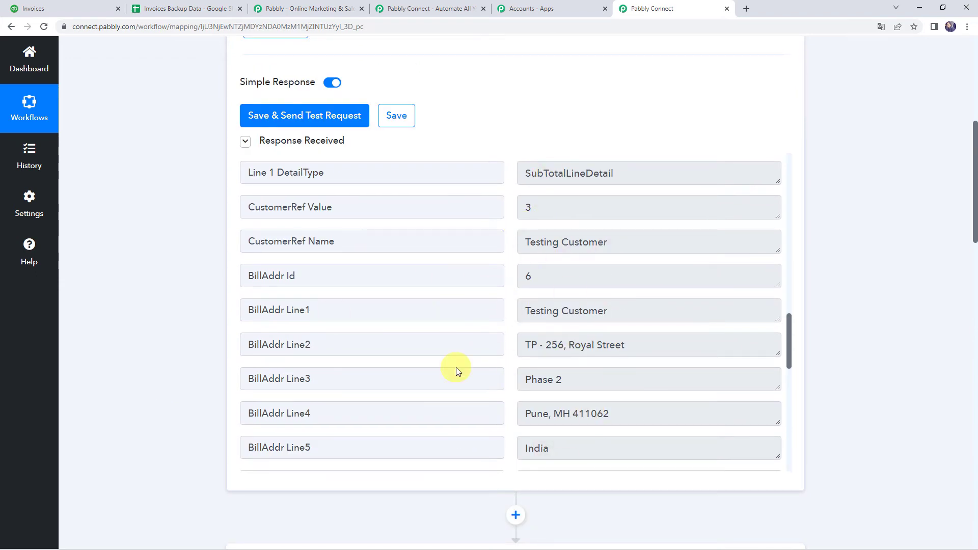
scroll(133, 374, down, 10)
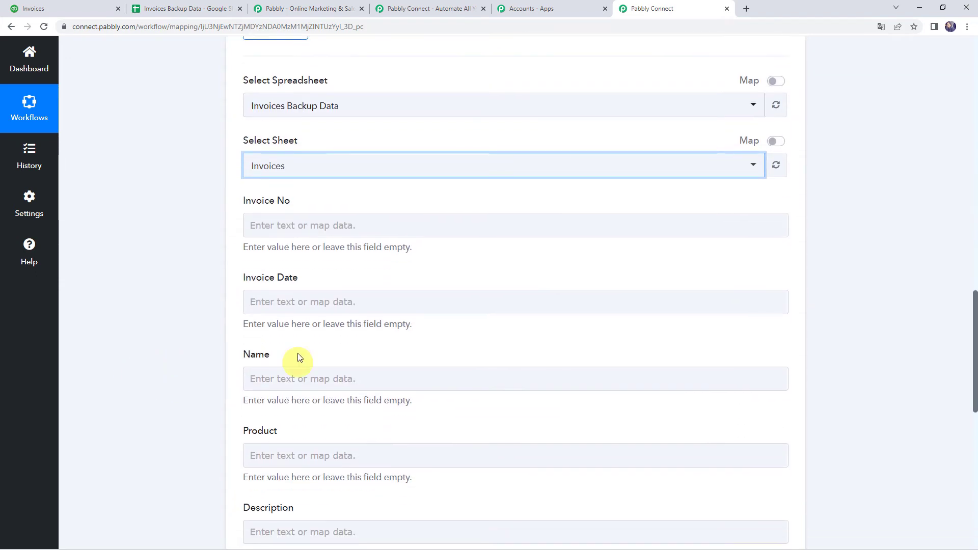
click(278, 226)
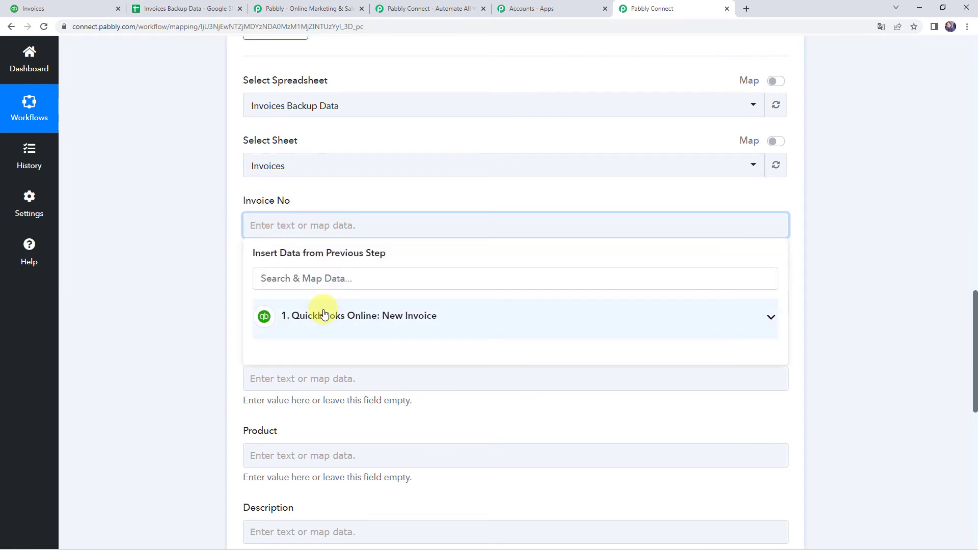
click(324, 314)
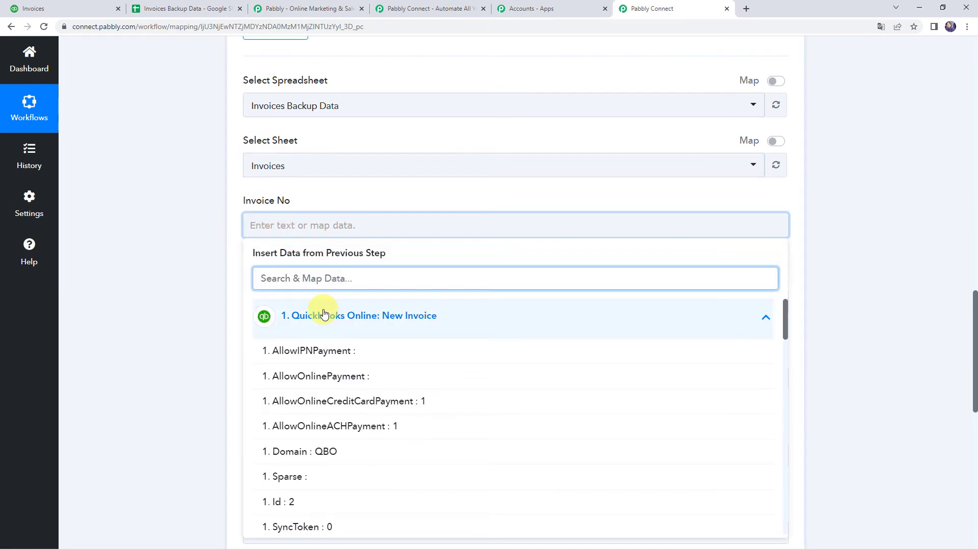
text(Doc)
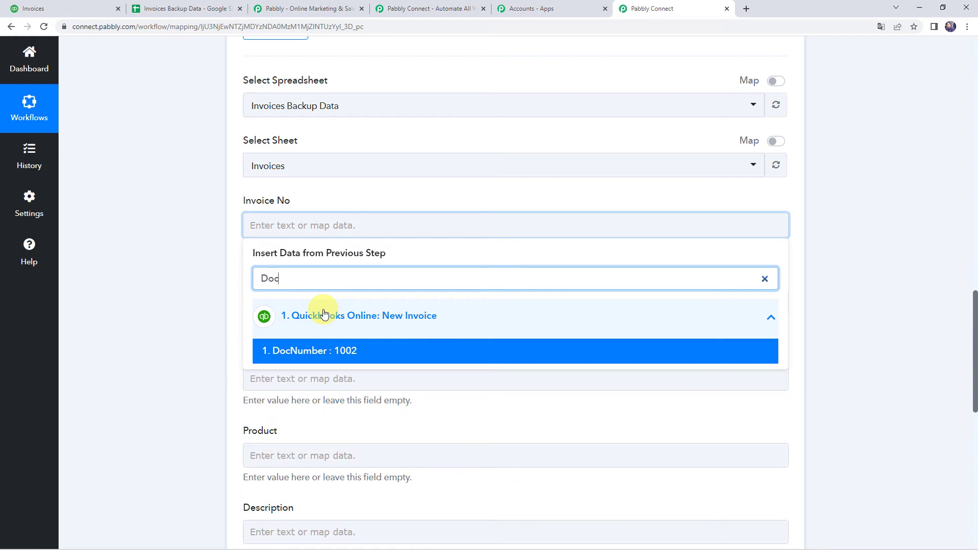
click(316, 352)
click(204, 313)
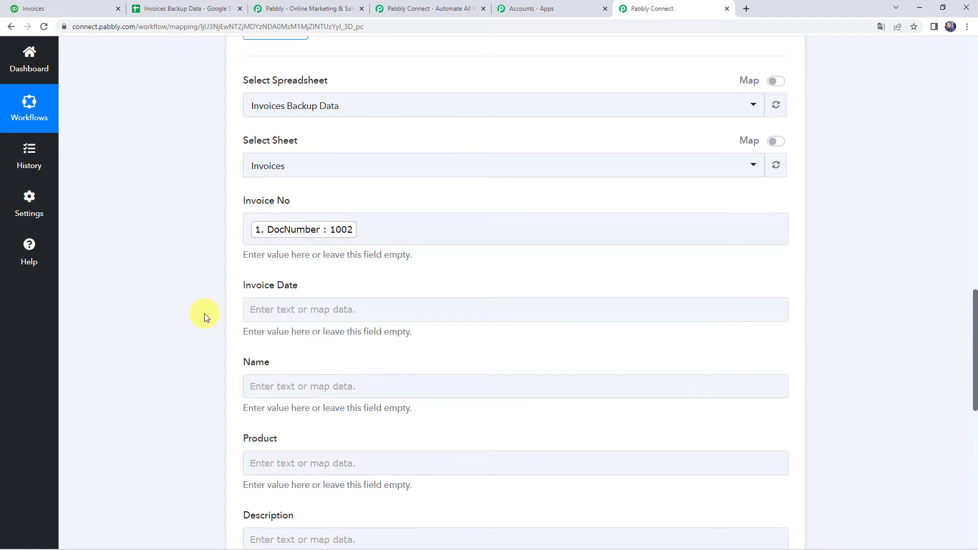
Map the Invoice Date field to TxnDate from the QuickBooks Online New Invoice response
click(266, 309)
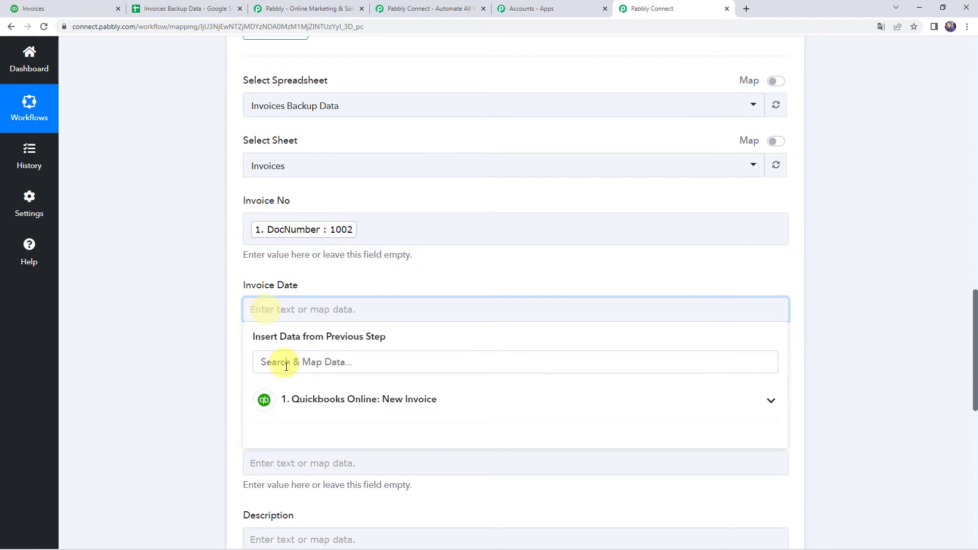
click(298, 401)
text(date)
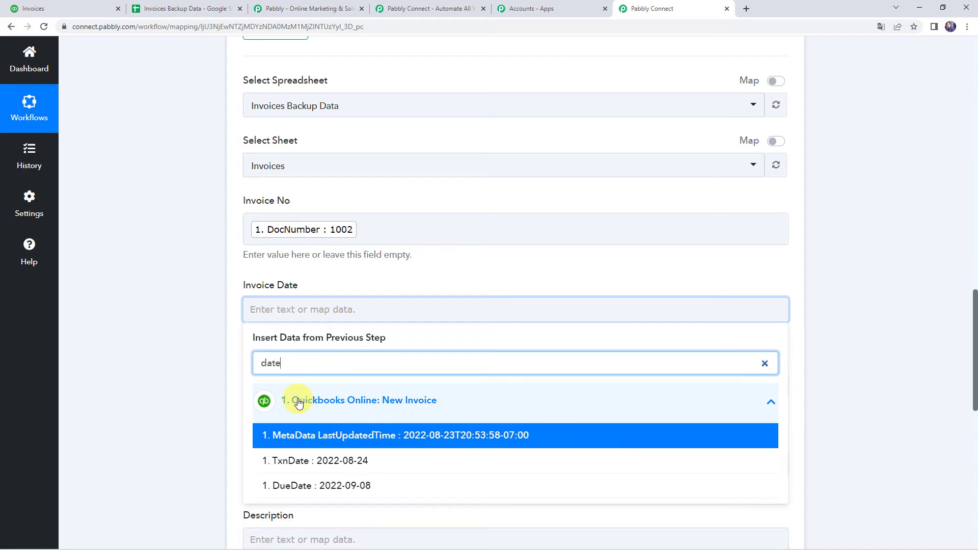
click(347, 464)
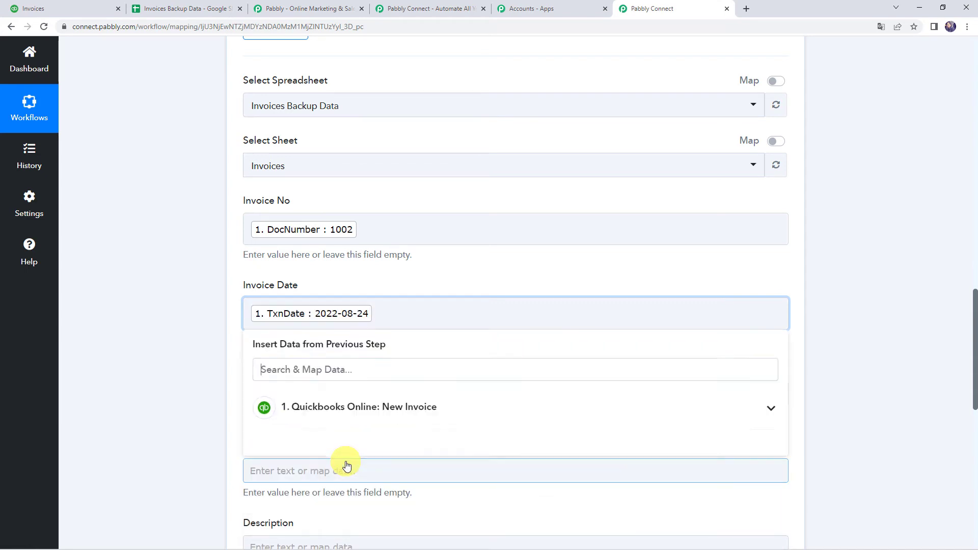
click(196, 371)
Map the Name field to CustomerRef Name, searching the New Invoice response for "name"
scroll(196, 371, down, 4)
click(257, 199)
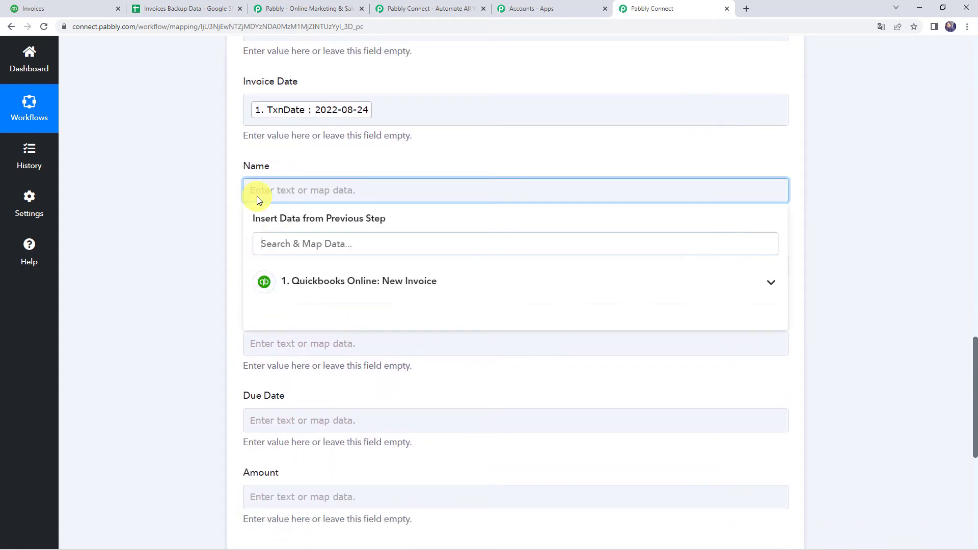
click(278, 286)
text(de)
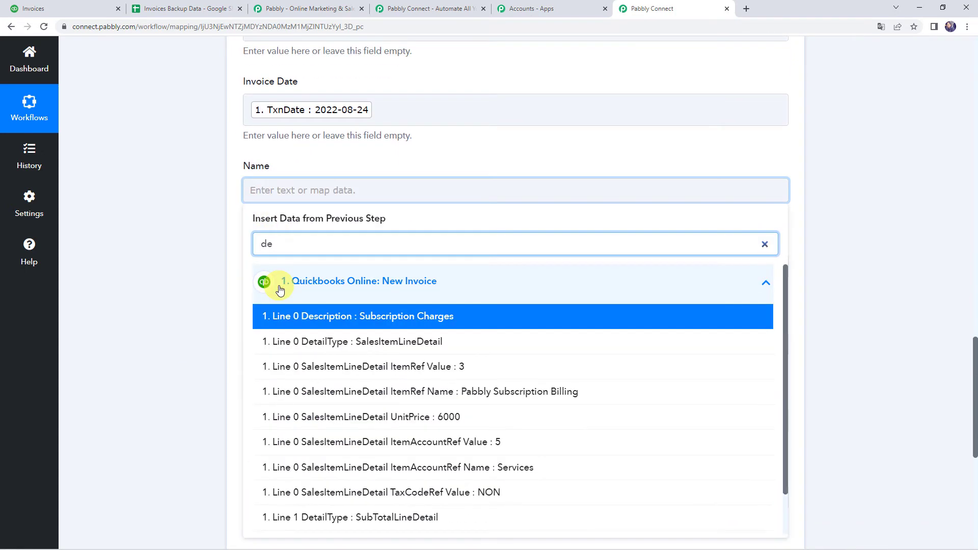
key(BackSpace)
key(BackSpace)
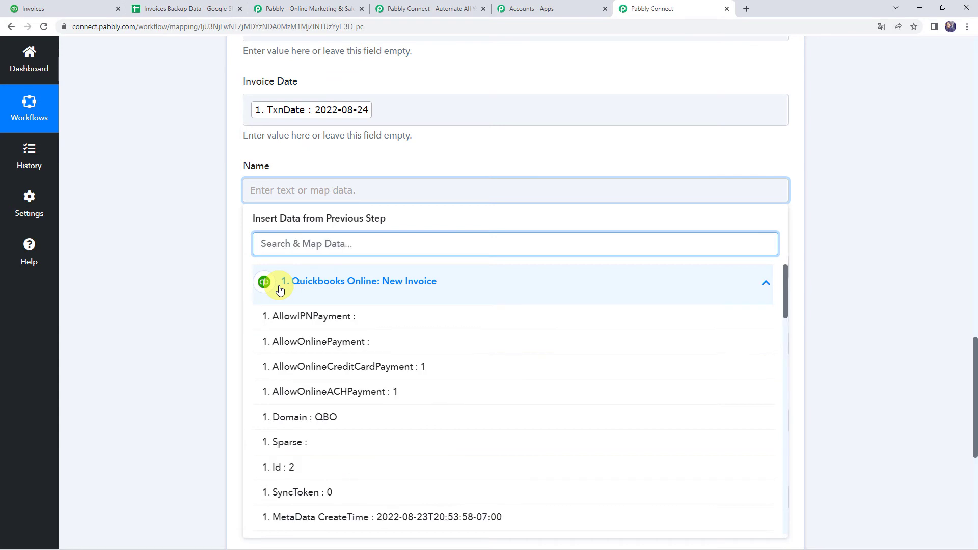
text(name)
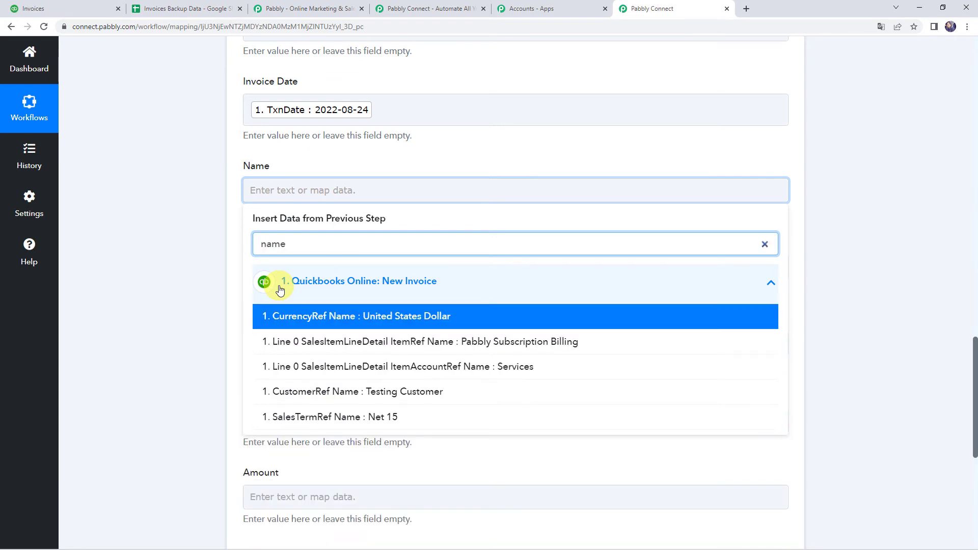
click(339, 393)
Map the Product field to Line 0 SalesItemLineDetail ItemRef Name from the New Invoice response
scroll(169, 313, down, 3)
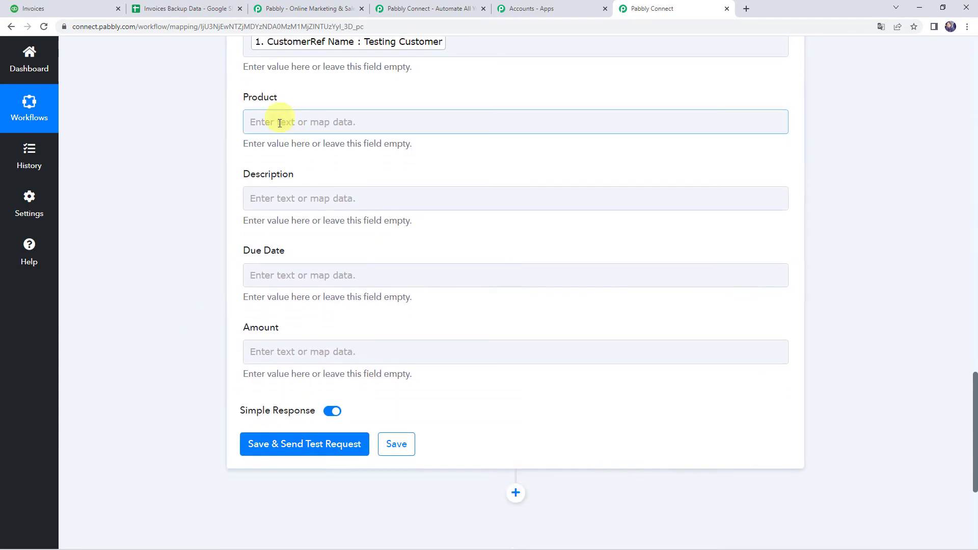
click(277, 121)
click(318, 210)
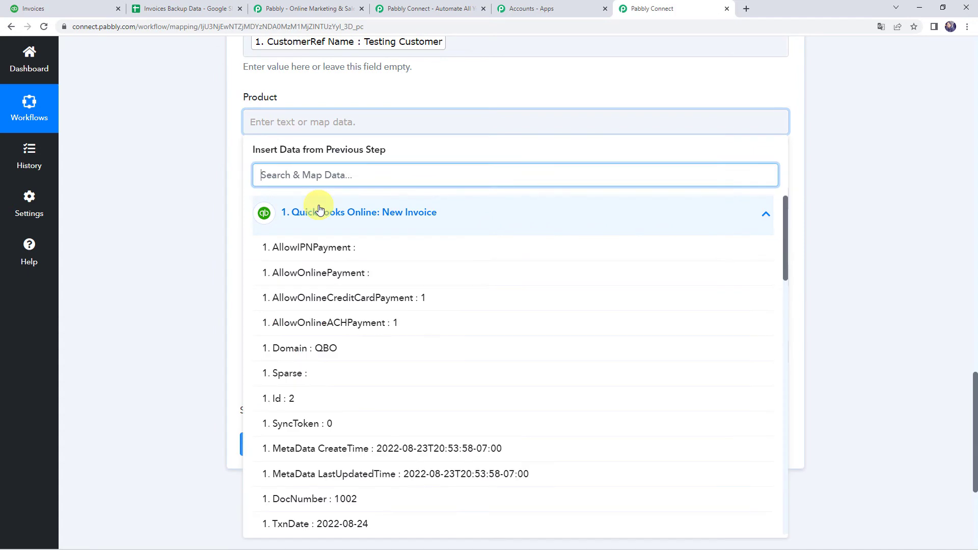
text(su)
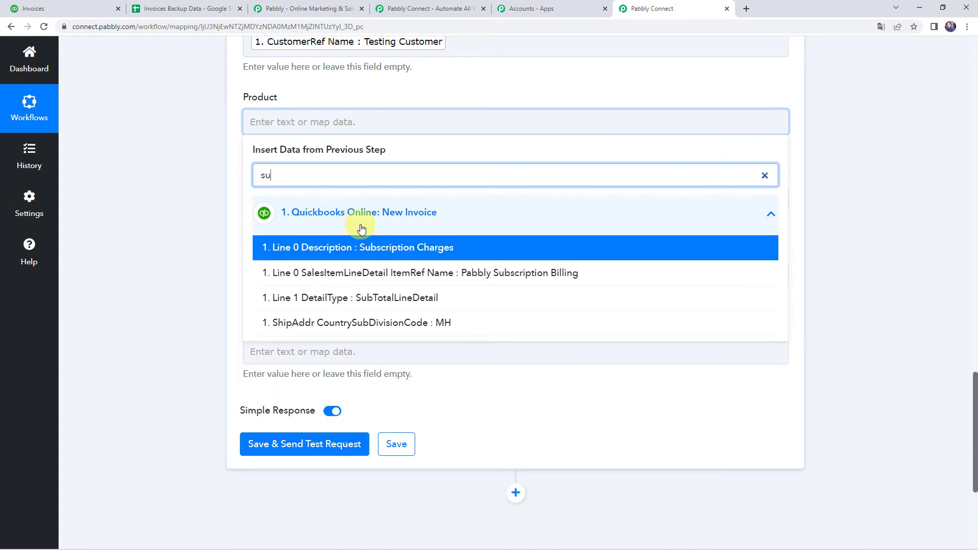
click(480, 273)
click(153, 225)
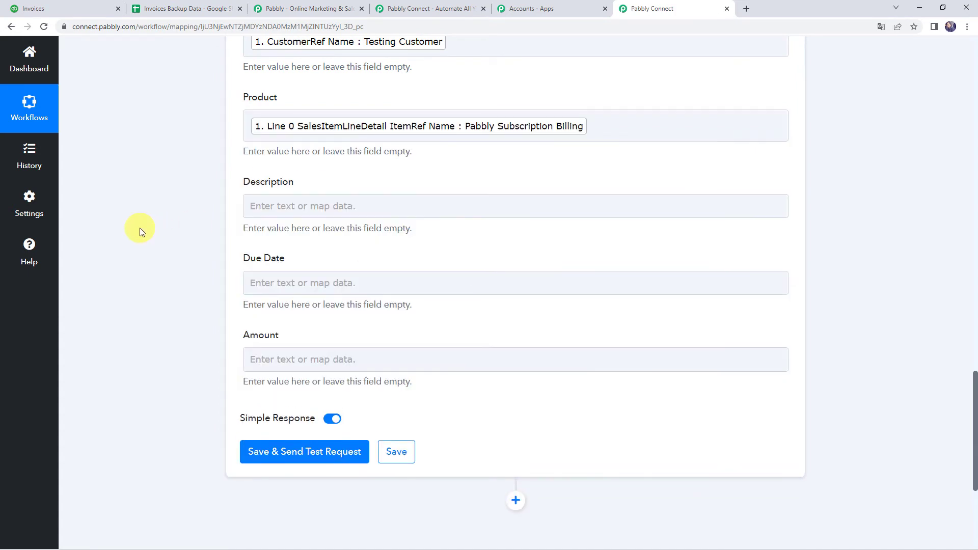
Map the Description field to Line 0 Description from the New Invoice response
click(292, 204)
click(328, 294)
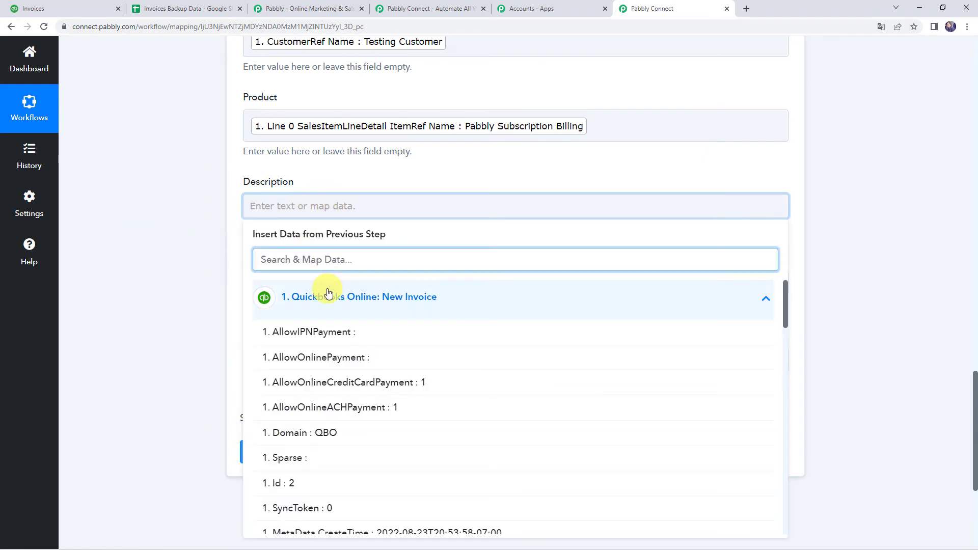
scroll(328, 365, down, 8)
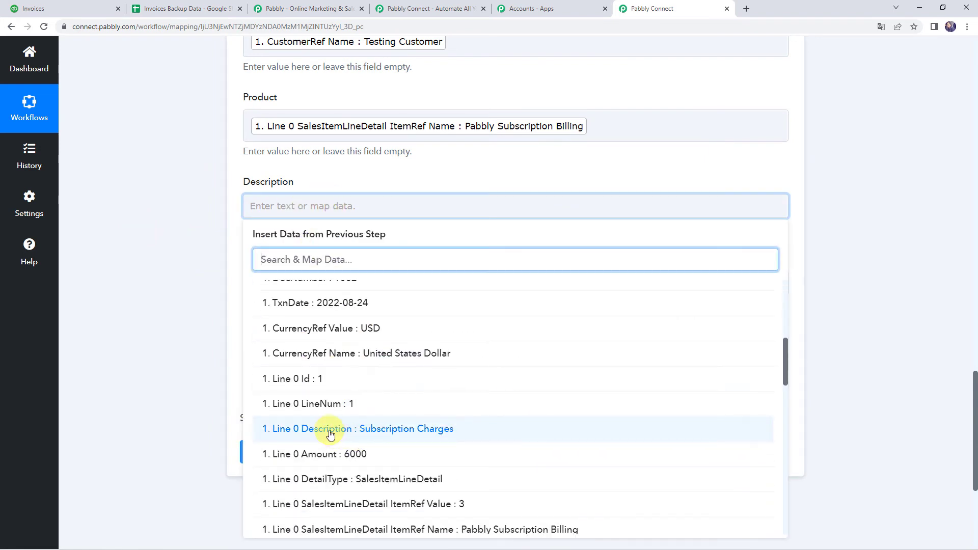
click(383, 429)
Map the Due Date field to DueDate from the QuickBooks Online New Invoice response, searching for "date"
scroll(172, 237, down, 2)
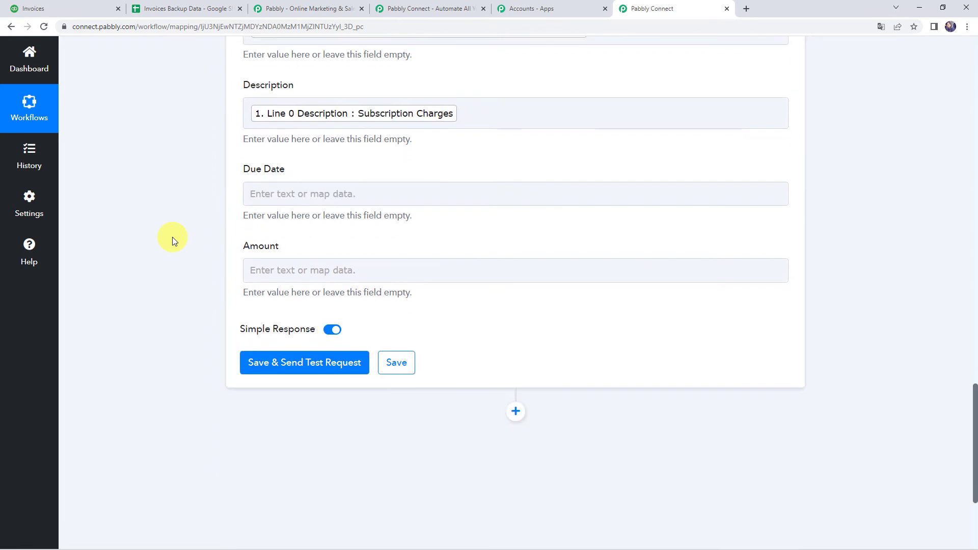
click(255, 189)
click(326, 278)
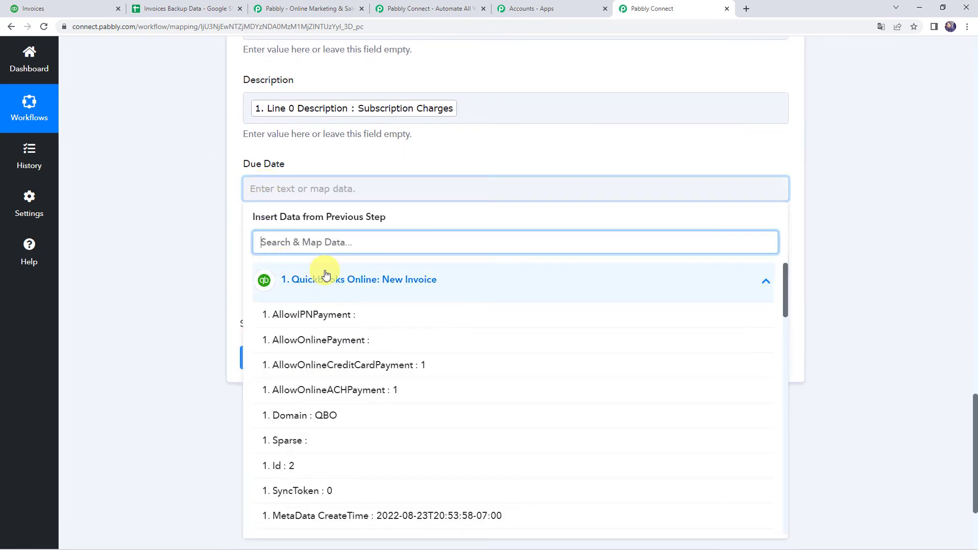
text(date)
click(322, 363)
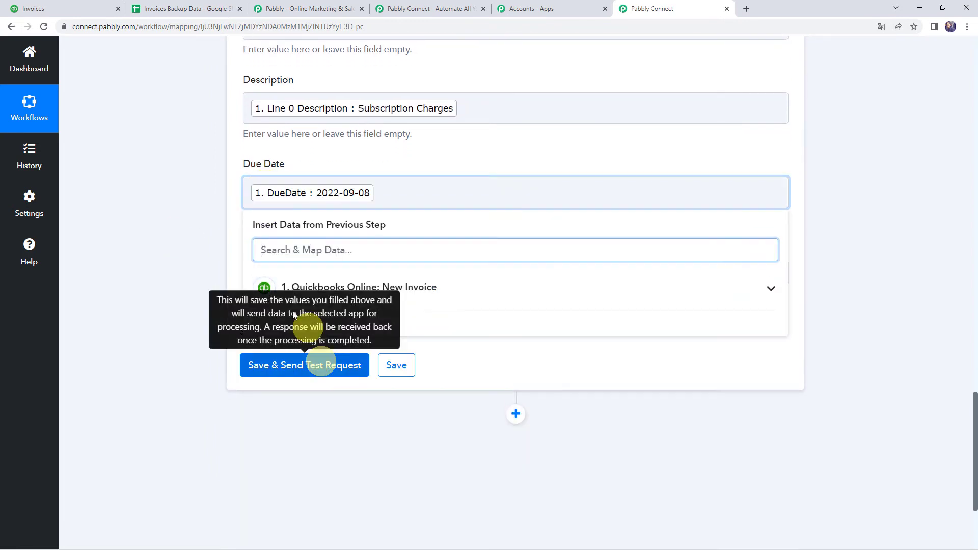
click(213, 280)
Map the Amount field to TotalAmt from the New Invoice response, searching for "tota"
click(257, 273)
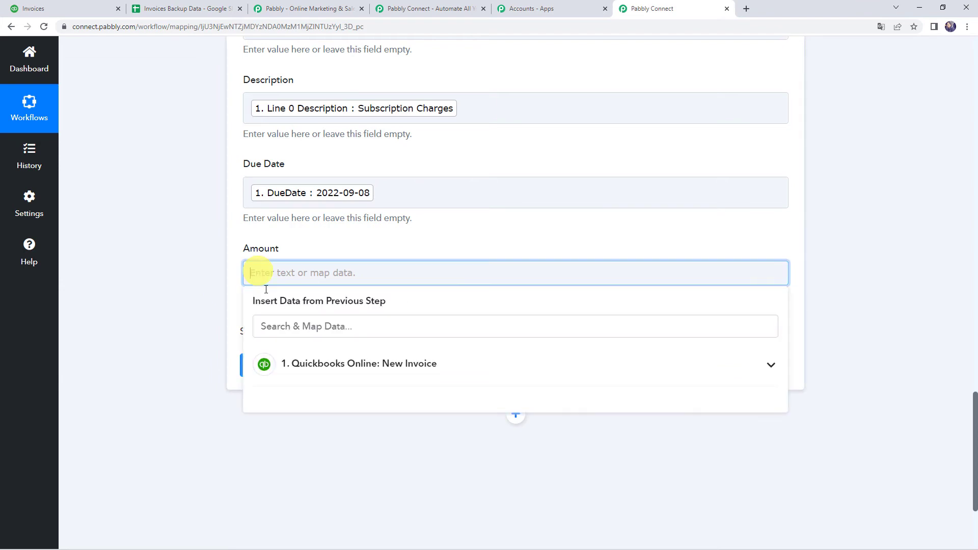
click(304, 376)
text(tota)
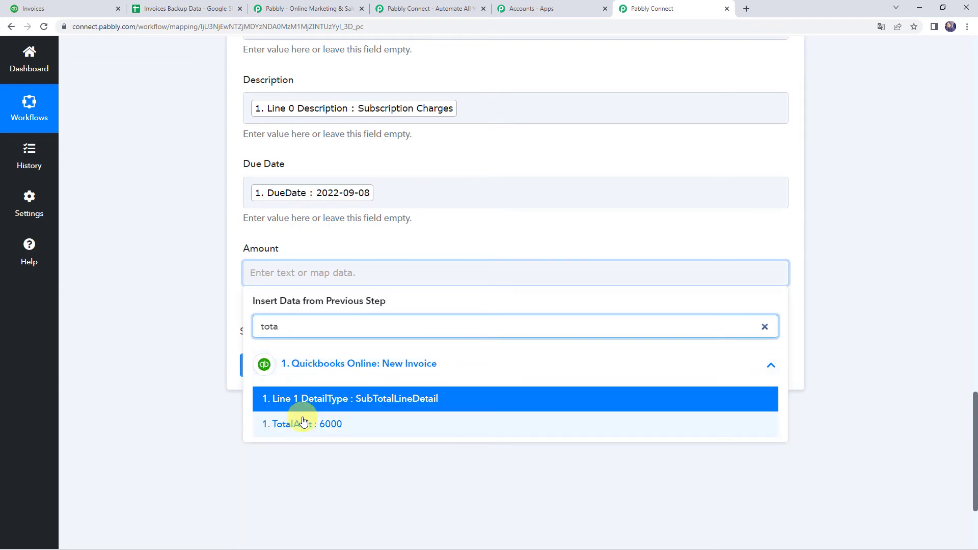
click(304, 426)
click(157, 277)
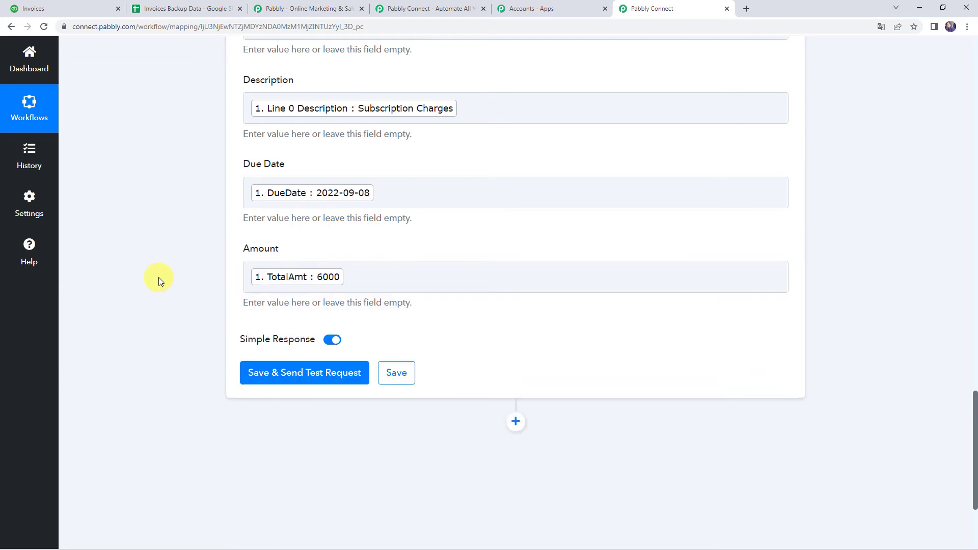
Review the mapped fields, save the Google Sheets Add New Row action and send its test request
scroll(155, 291, up, 5)
scroll(155, 292, down, 5)
click(289, 374)
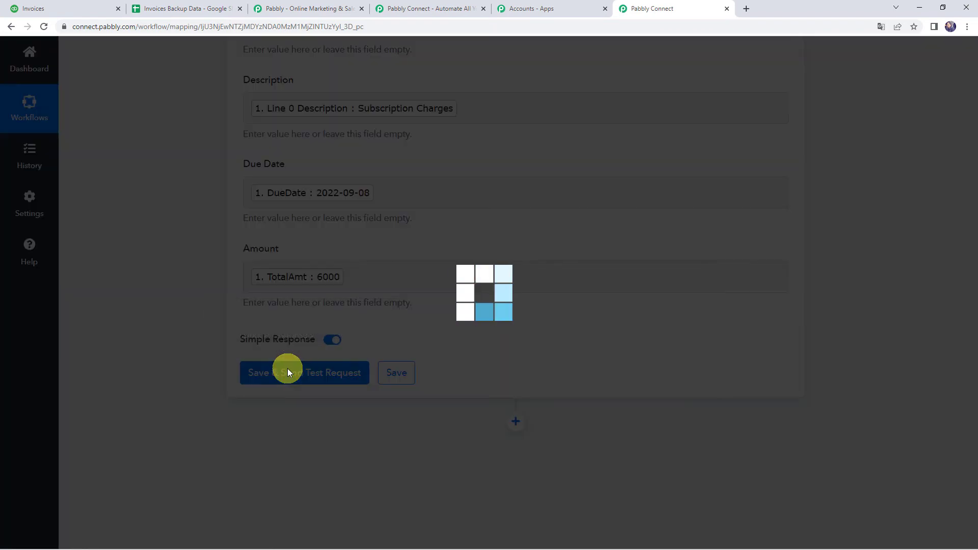
scroll(192, 375, down, 4)
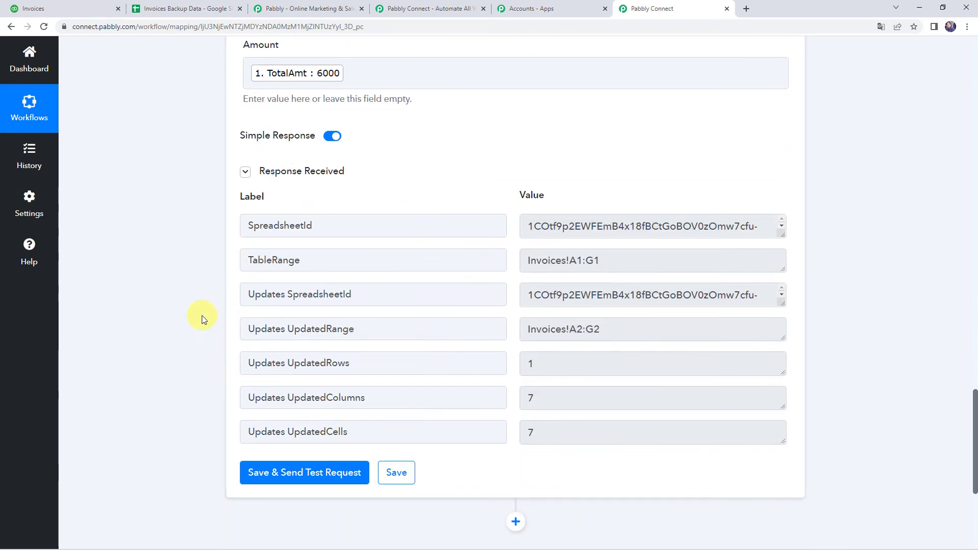
Switch to the Invoices Backup Data spreadsheet and fit the Description column's width to its contents
click(174, 7)
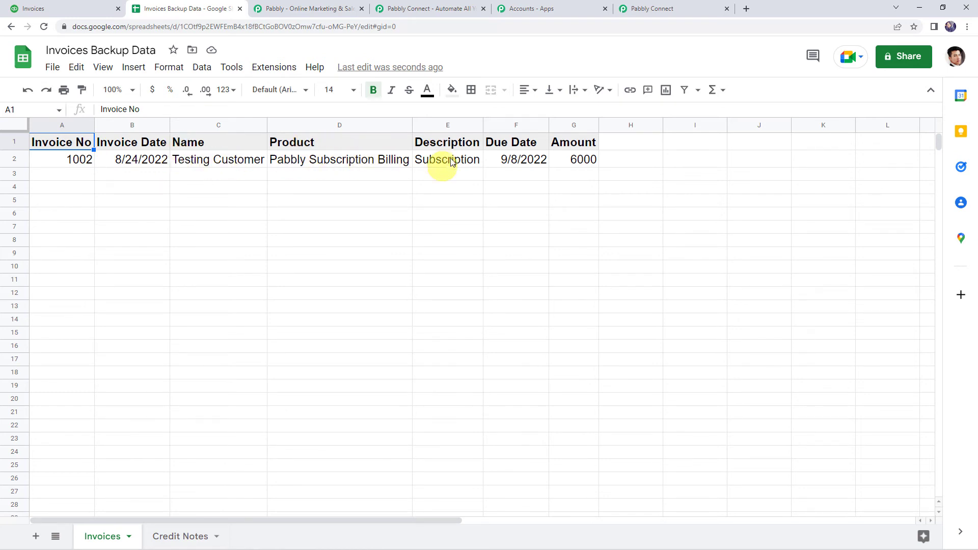
double_click(483, 120)
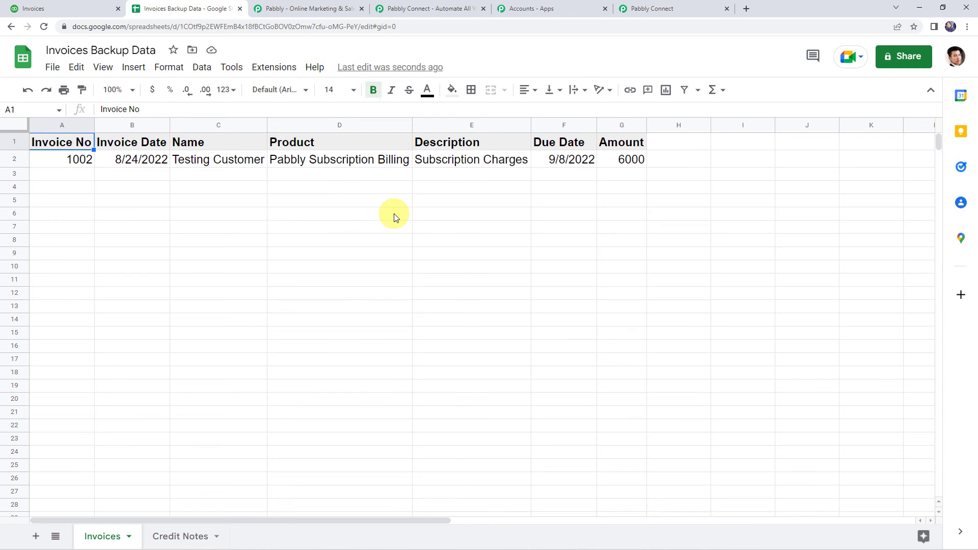
Return to the Pabbly Connect workflow and save the Google Sheets action's configuration
click(699, 9)
click(400, 479)
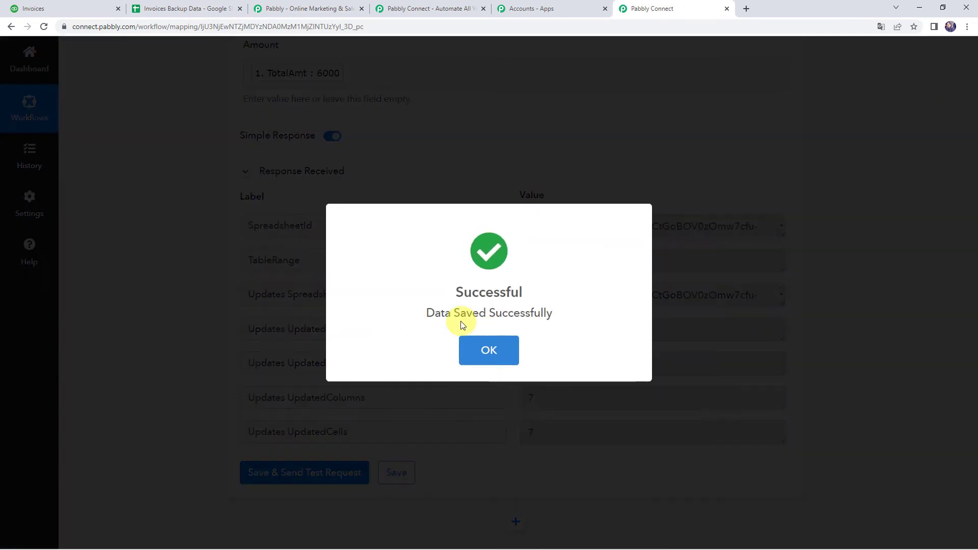
click(480, 346)
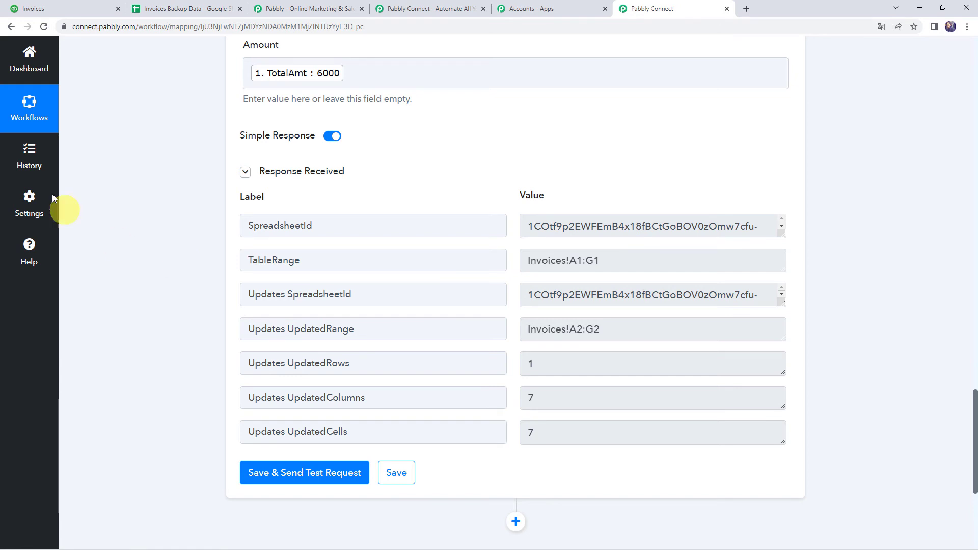
Switch to QuickBooks, close the open invoice and start a new one for Dummy Customer
click(74, 13)
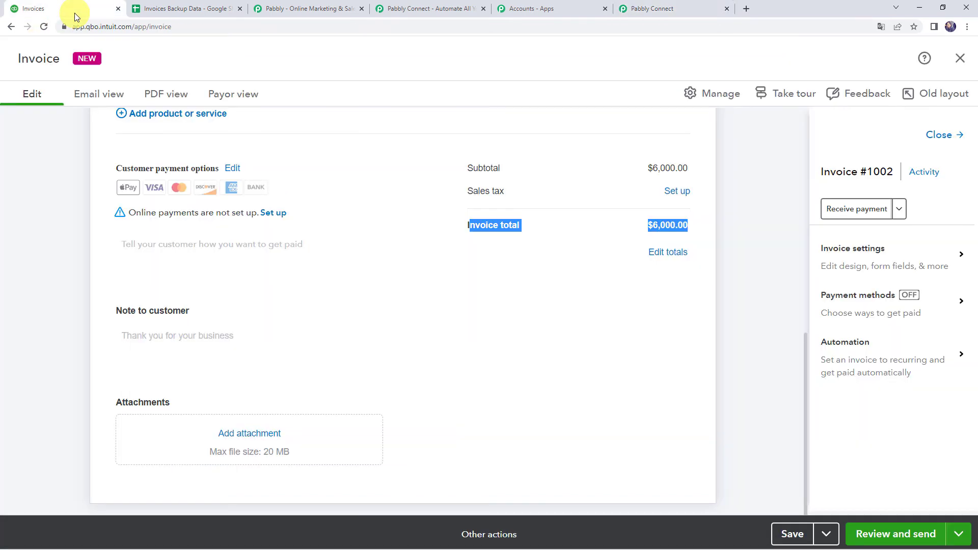
click(960, 58)
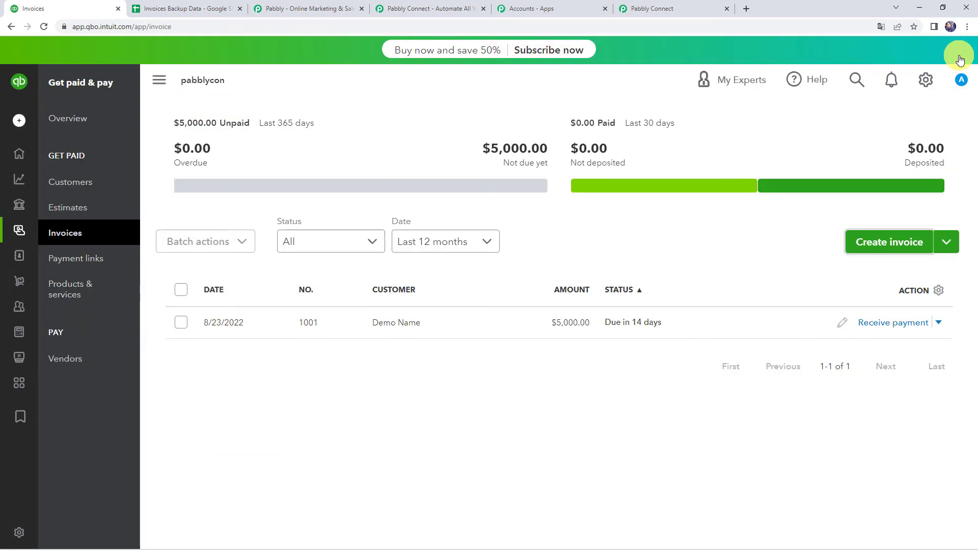
click(869, 242)
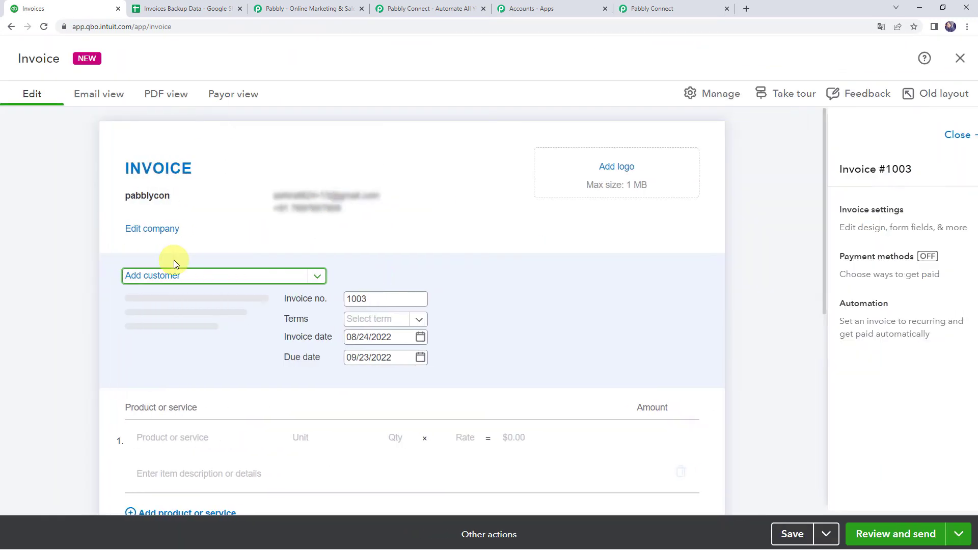
click(149, 279)
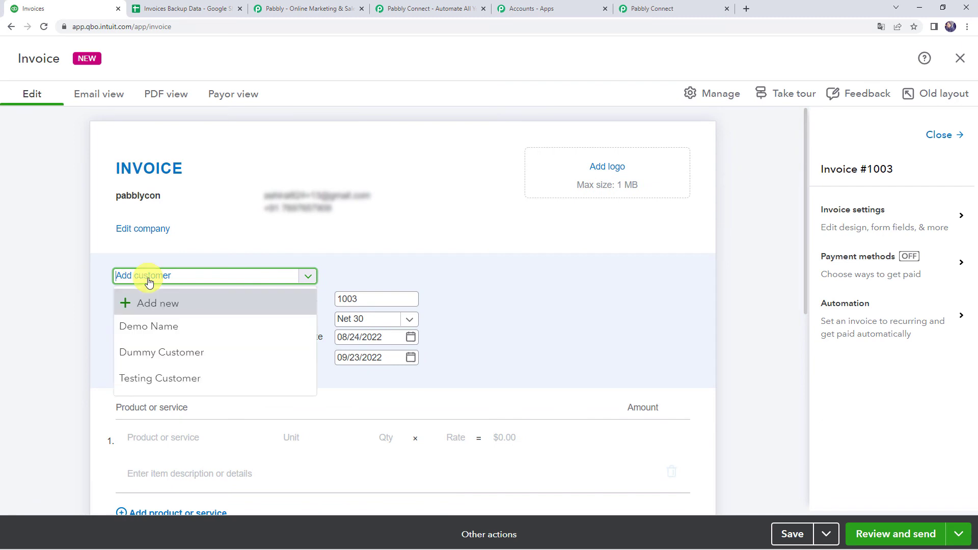
click(144, 352)
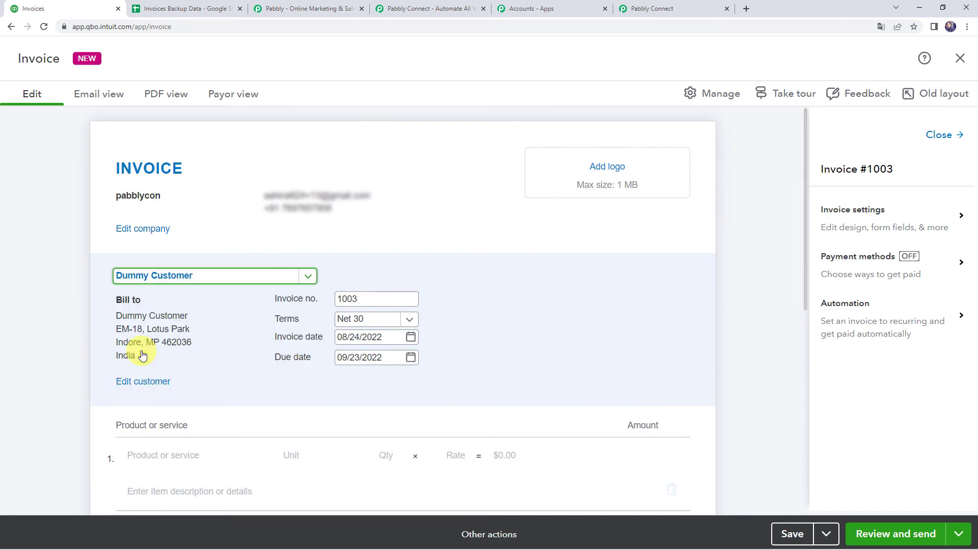
click(358, 299)
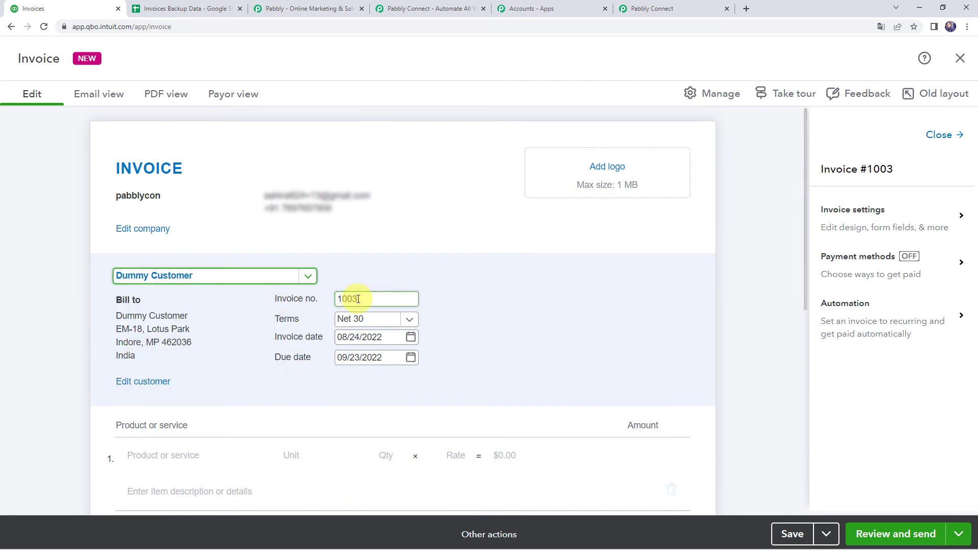
Add a new item named Pabbly Connect of type Product on the invoice's first line and save it
scroll(358, 300, down, 1)
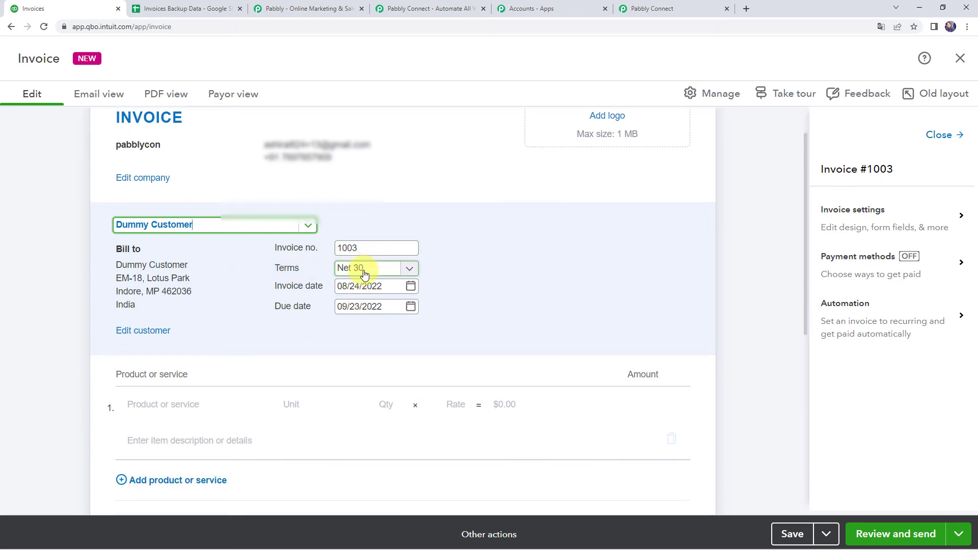
scroll(120, 331, down, 2)
click(142, 306)
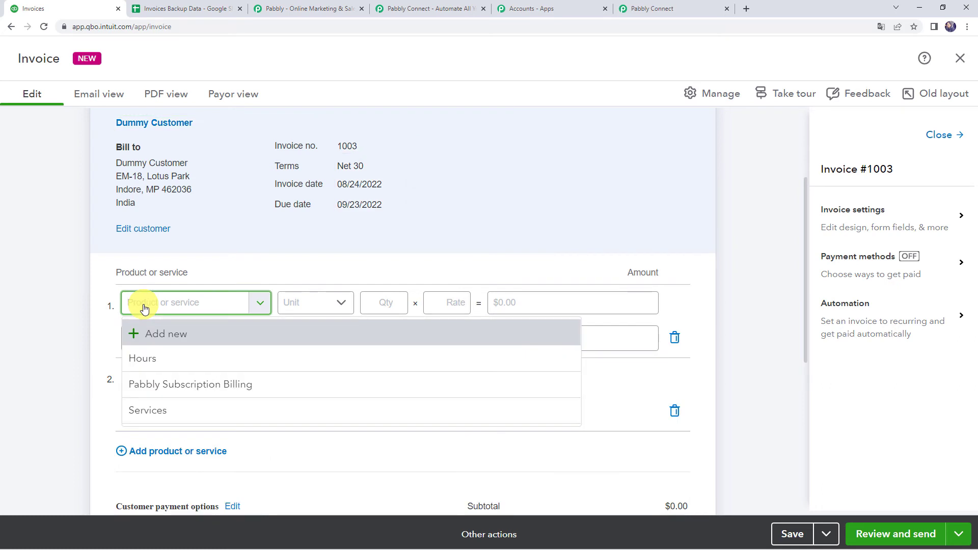
text(Pabb)
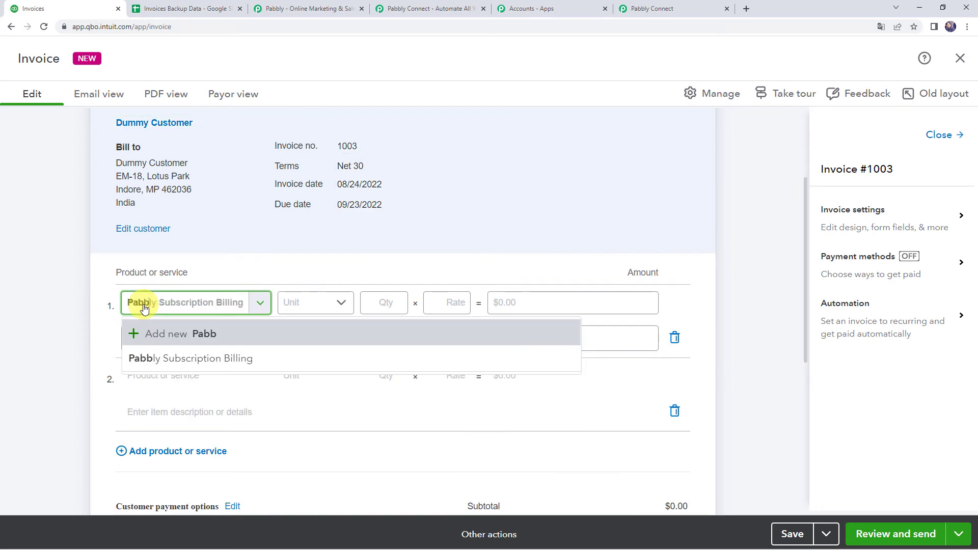
text(ly Connect)
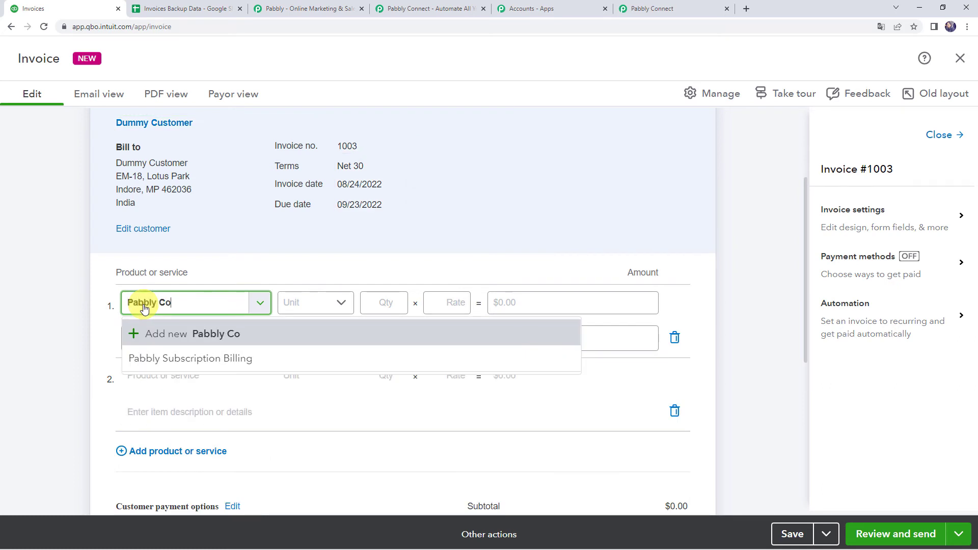
key(Tab)
key(Tab)
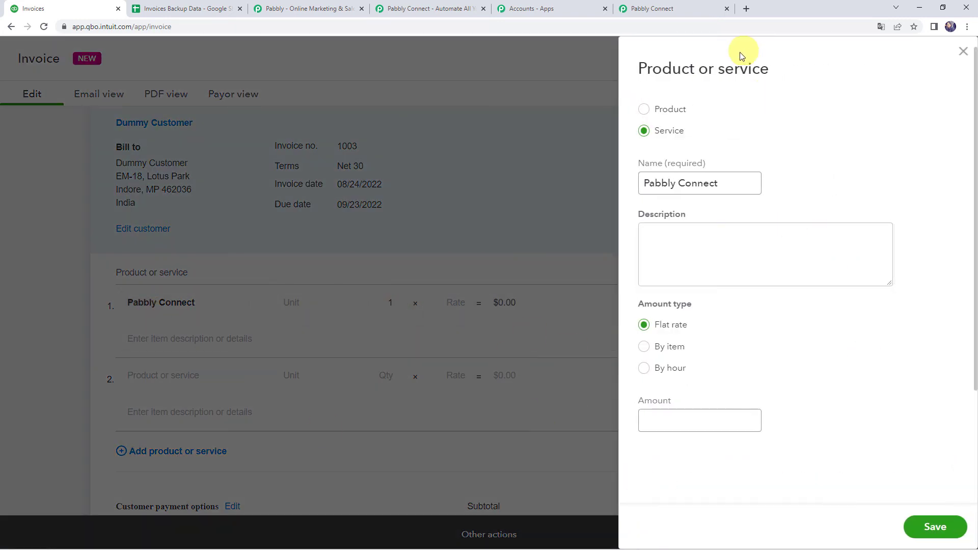
click(665, 115)
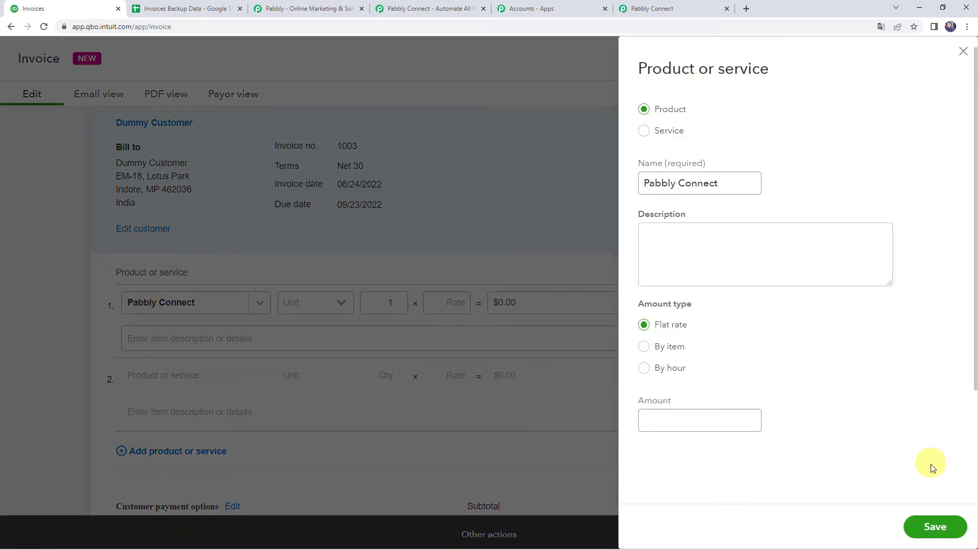
click(938, 534)
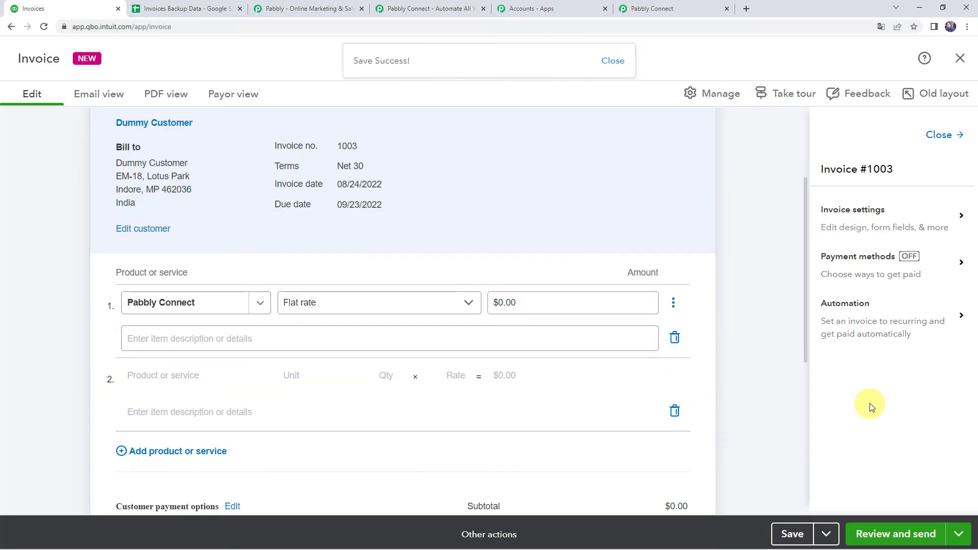
Save the invoice with a Pabbly Connect line amount of $10000 and the description "Software Customisation"
click(527, 309)
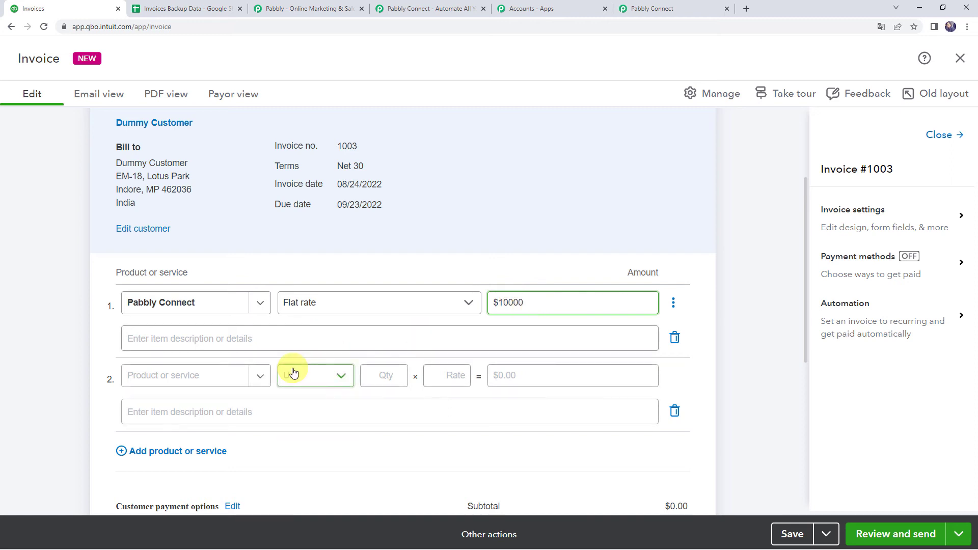
click(227, 339)
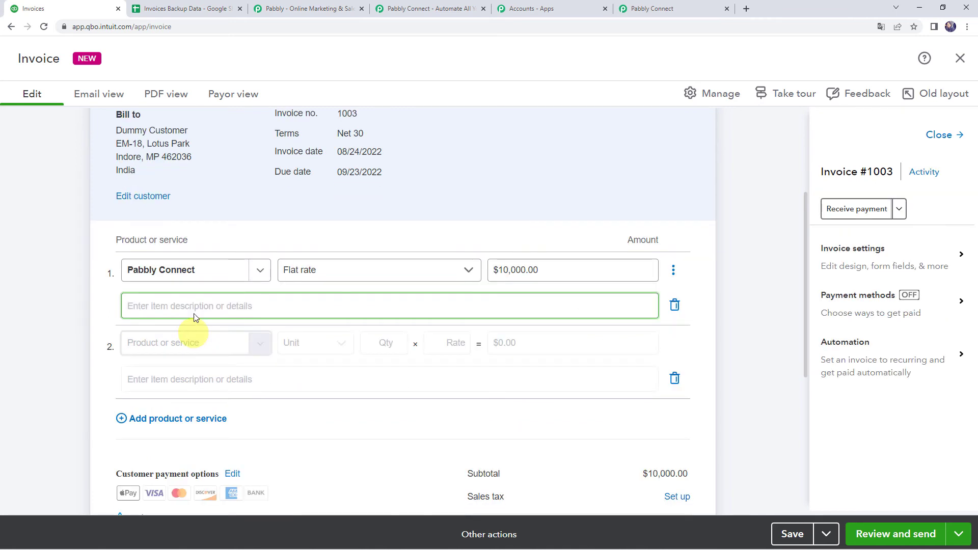
text(Sof)
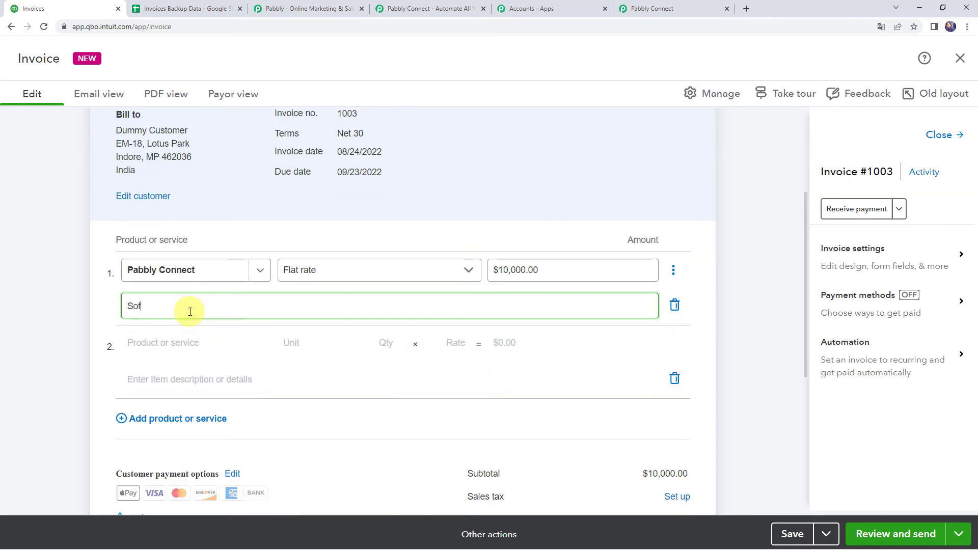
text(tware Customisation)
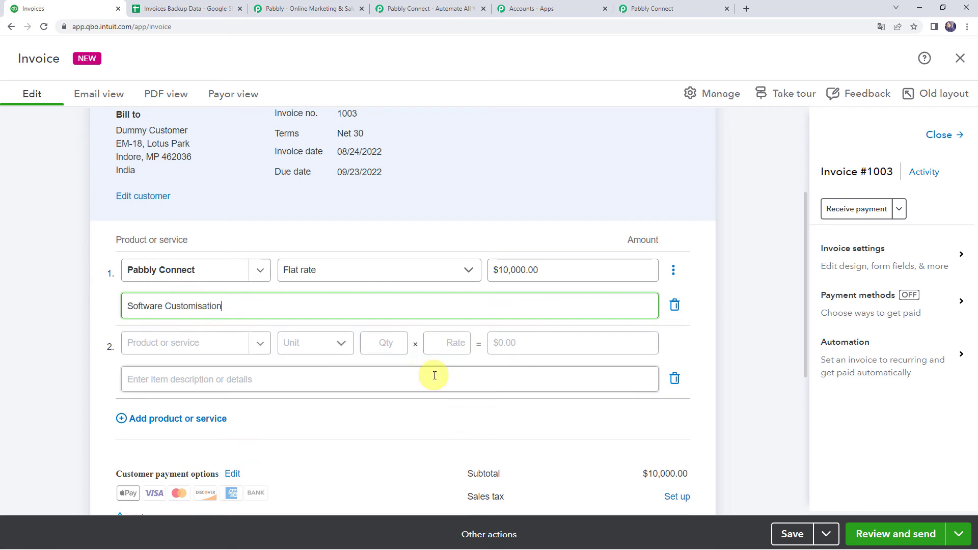
scroll(435, 376, down, 5)
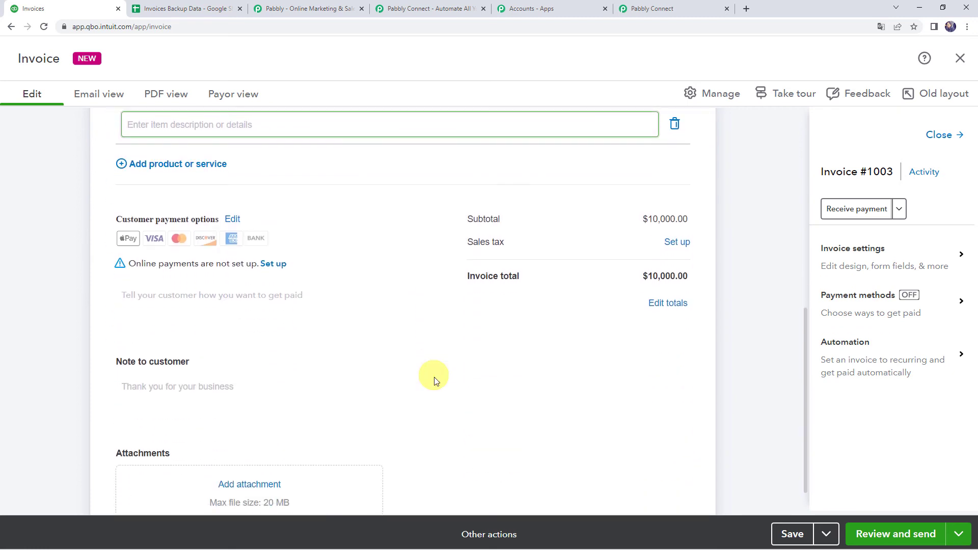
click(791, 534)
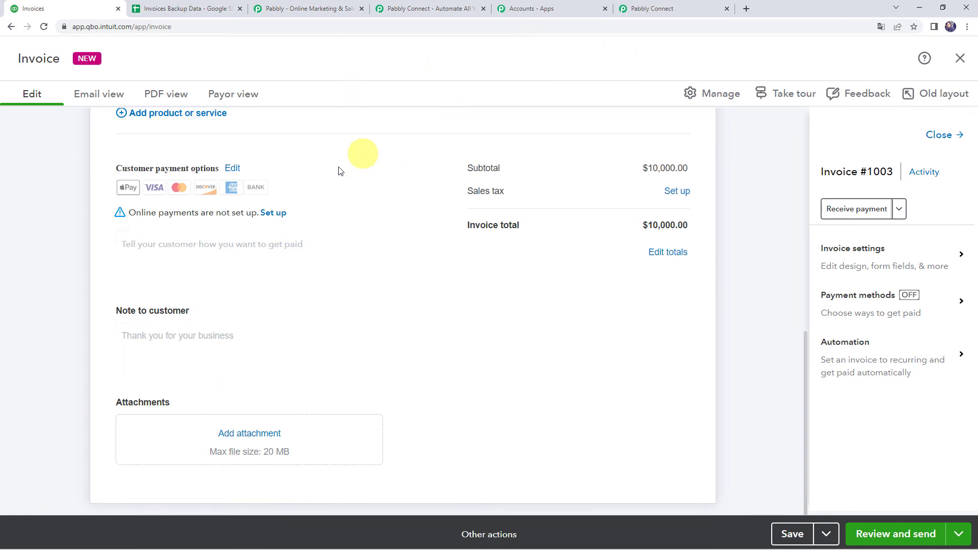
Switch to the Invoices Backup Data spreadsheet, reload it and check the Invoices sheet for the new invoice's row
click(198, 10)
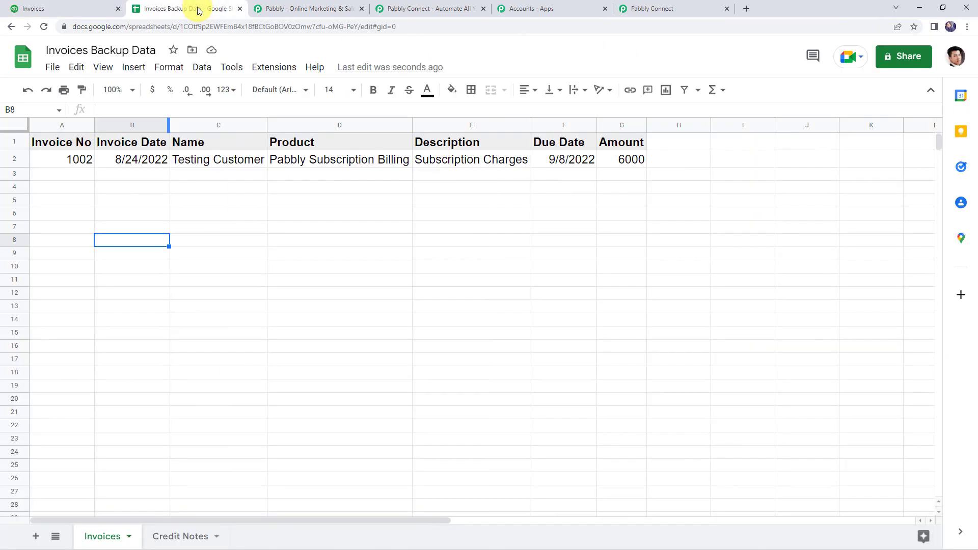
click(43, 27)
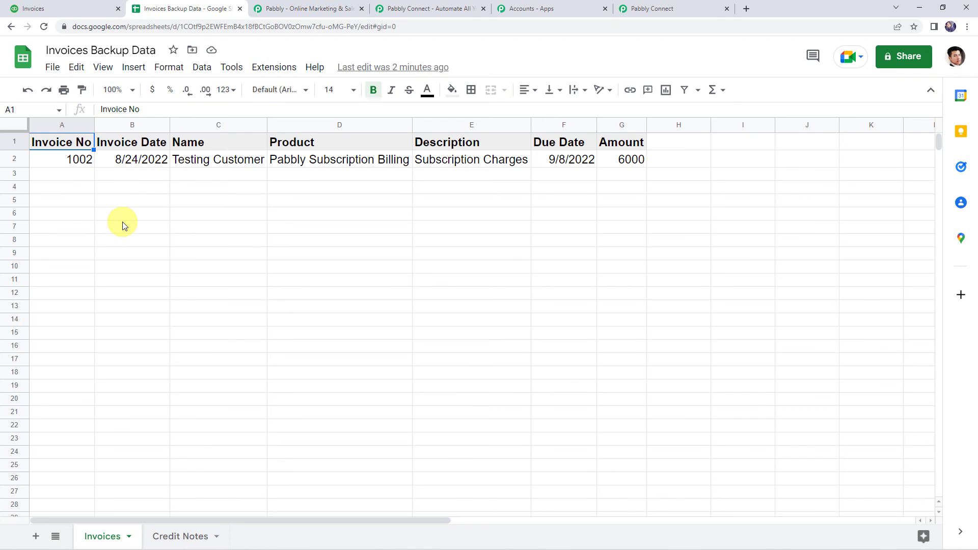
click(122, 226)
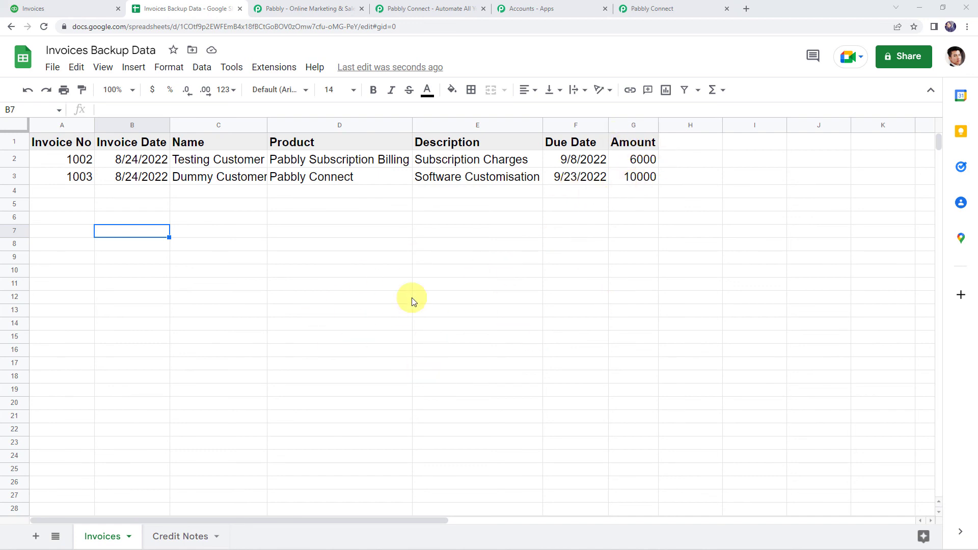
Return to the Pabbly Connect workflow and collapse the QuickBooks Online New Invoice trigger to view the workflow overview
click(669, 6)
scroll(181, 304, up, 10)
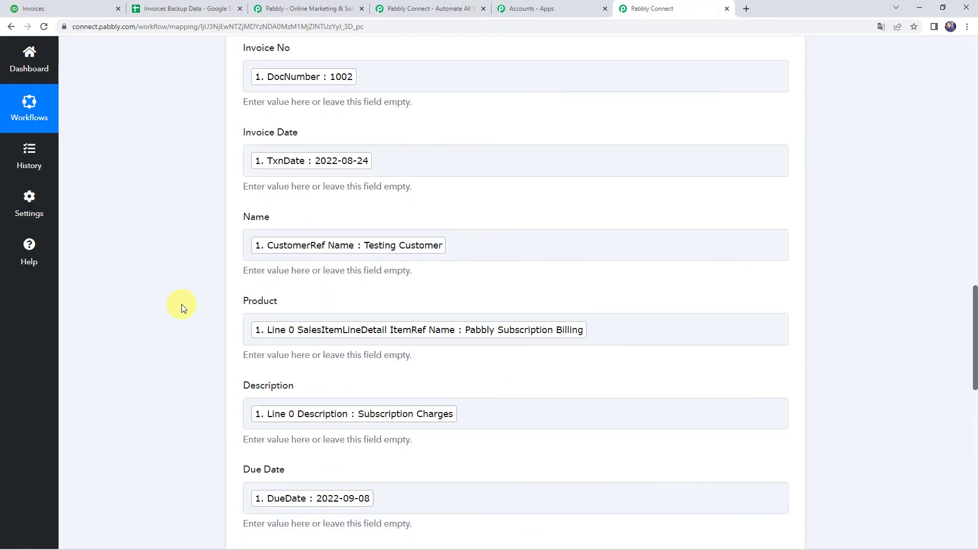
scroll(491, 279, up, 15)
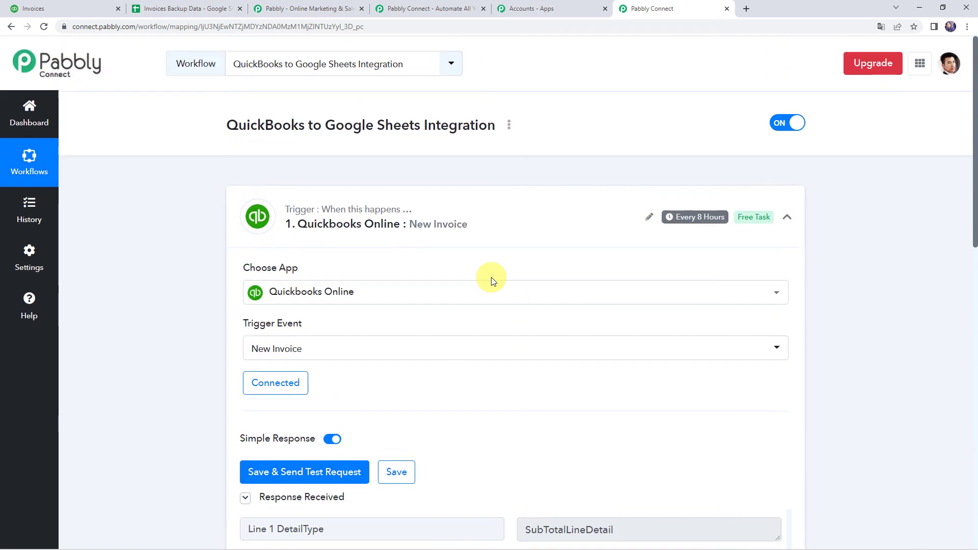
click(472, 226)
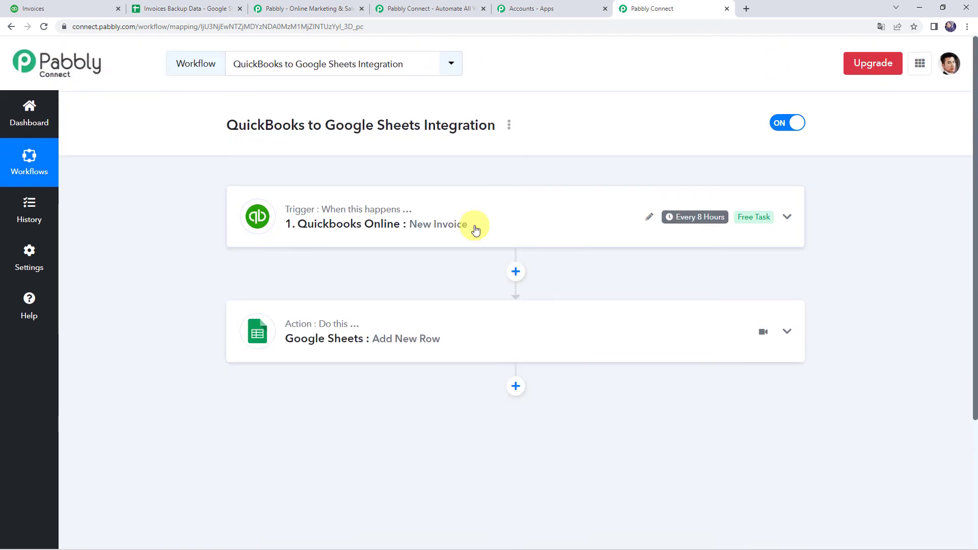